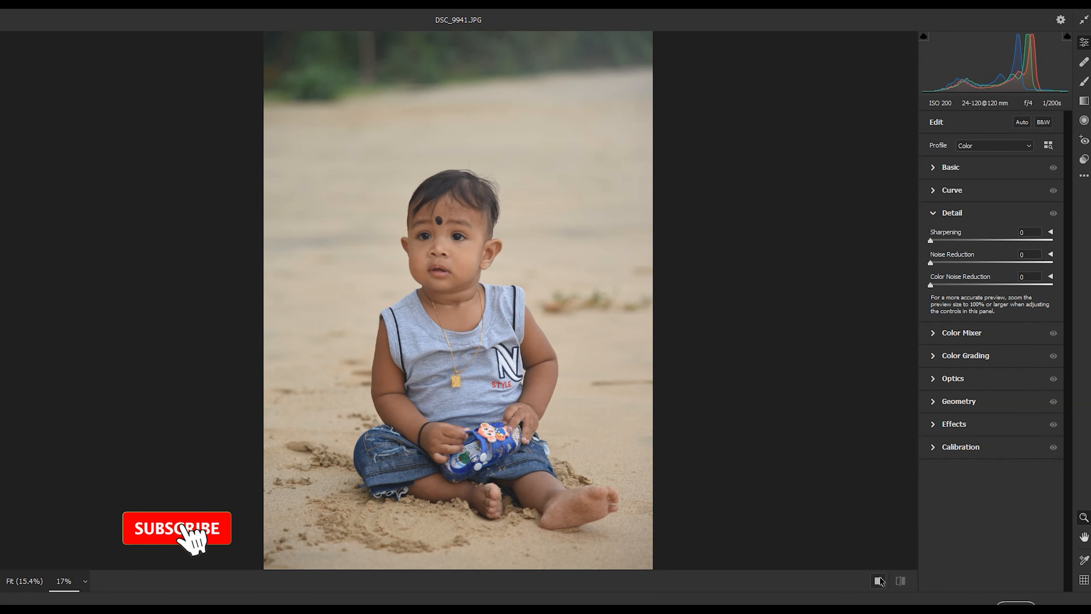
# Show the before and after views side by side, and set Temperature to +14, Tint to -3 and Exposure to +0.40
pyautogui.press('q')
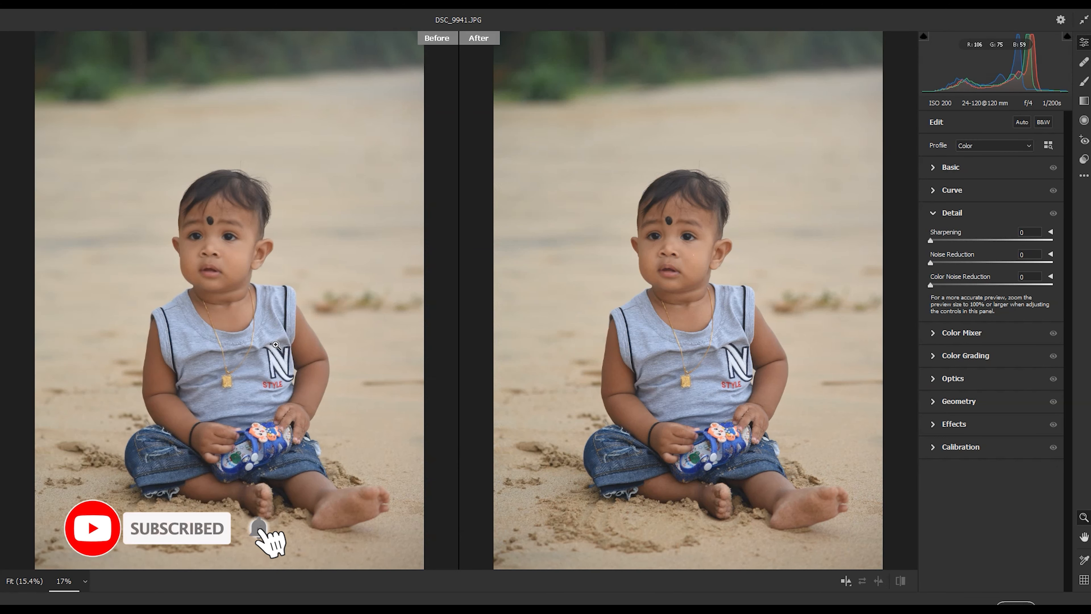
pyautogui.click(979, 168)
pyautogui.moveTo(992, 212); pyautogui.dragTo(1000, 255)
# Set the basic tones to Shadows +45, Whites -51 and Blacks +55, with Clarity +26 and Dehaze +5
pyautogui.moveTo(991, 309); pyautogui.dragTo(1012, 308)
pyautogui.moveTo(971, 344)
pyautogui.mouseDown()
pyautogui.moveTo(1015, 341)
pyautogui.moveTo(960, 330)
pyautogui.mouseUp()
pyautogui.moveTo(993, 389)
pyautogui.mouseDown()
pyautogui.moveTo(1017, 390)
pyautogui.moveTo(999, 389)
pyautogui.moveTo(987, 406)
pyautogui.moveTo(1026, 406)
pyautogui.moveTo(997, 406)
pyautogui.mouseUp()
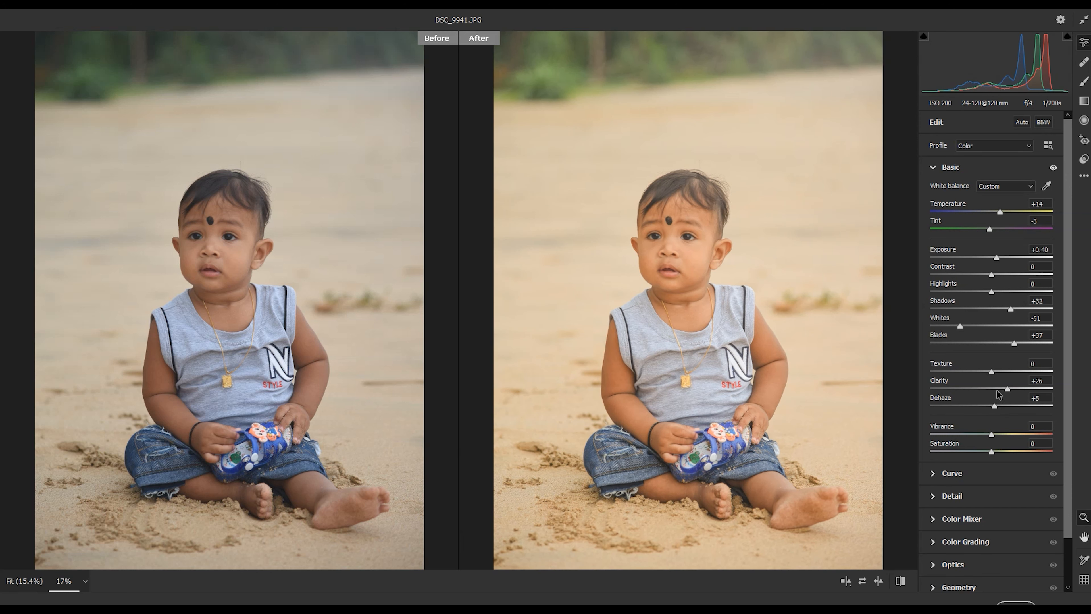
pyautogui.moveTo(1015, 343); pyautogui.dragTo(1019, 309)
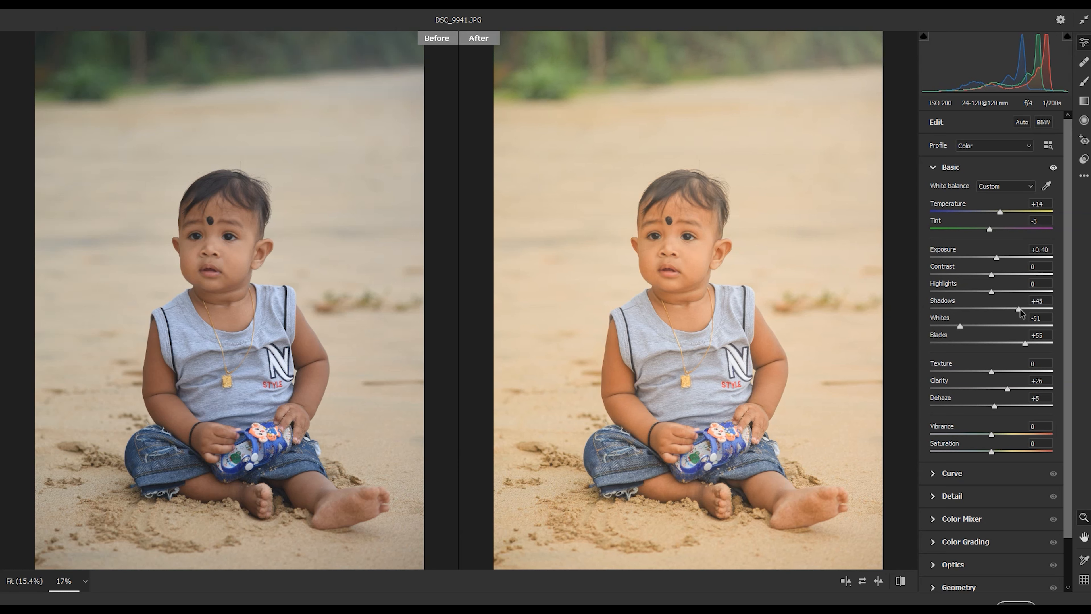
# In Calibration, set Blue Primary Hue to 0 and Saturation to +32, and Green Primary Hue to +13
pyautogui.scroll(-2, 998, 435)
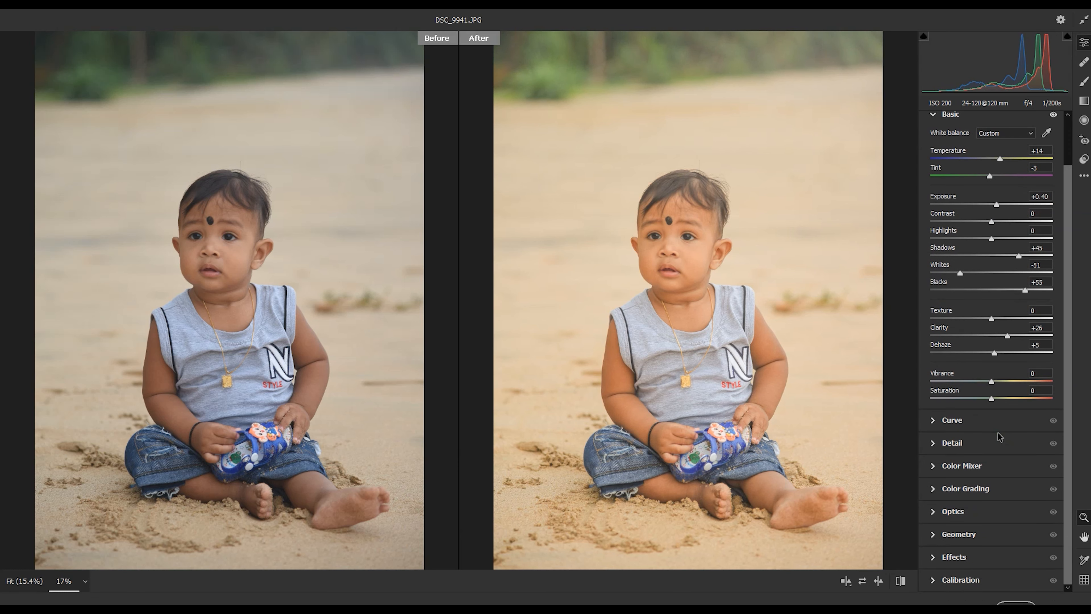
pyautogui.click(981, 580)
pyautogui.moveTo(992, 546)
pyautogui.mouseDown()
pyautogui.moveTo(971, 544)
pyautogui.moveTo(1007, 543)
pyautogui.mouseUp()
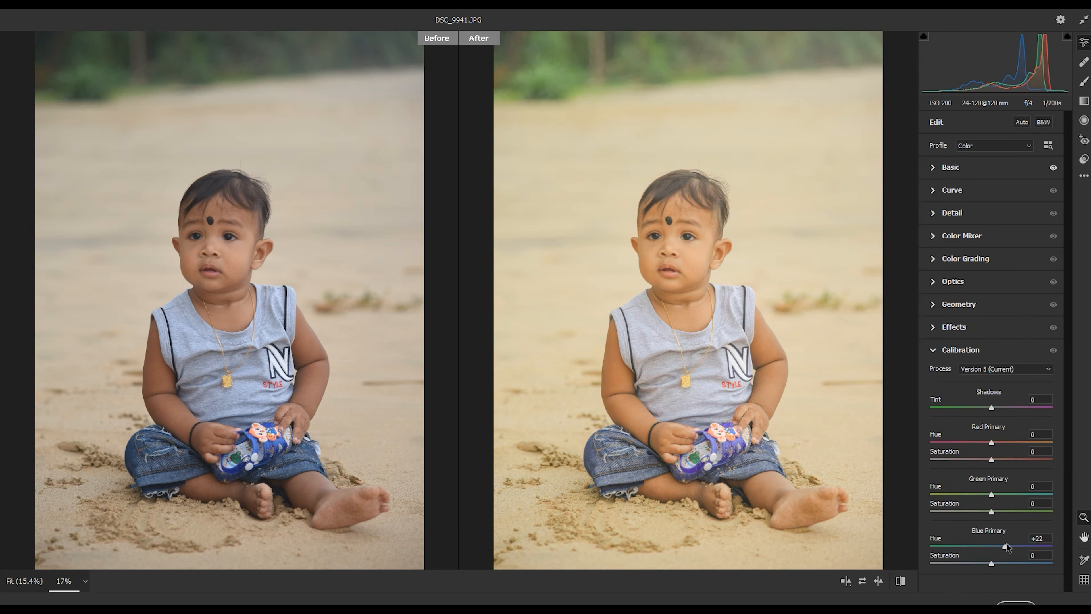
pyautogui.click(1050, 538)
pyautogui.write('0')
pyautogui.press('Return')
pyautogui.moveTo(1009, 564); pyautogui.dragTo(1011, 564)
pyautogui.moveTo(992, 494); pyautogui.dragTo(1000, 497)
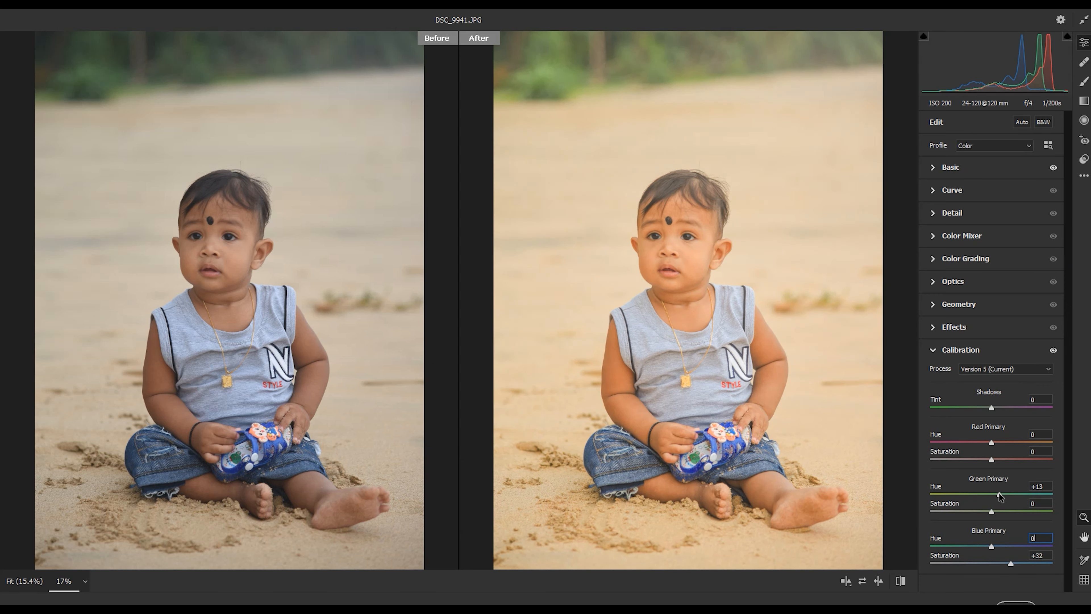
# In the Color Mixer, raise the saturation of the blues to +100
pyautogui.click(971, 237)
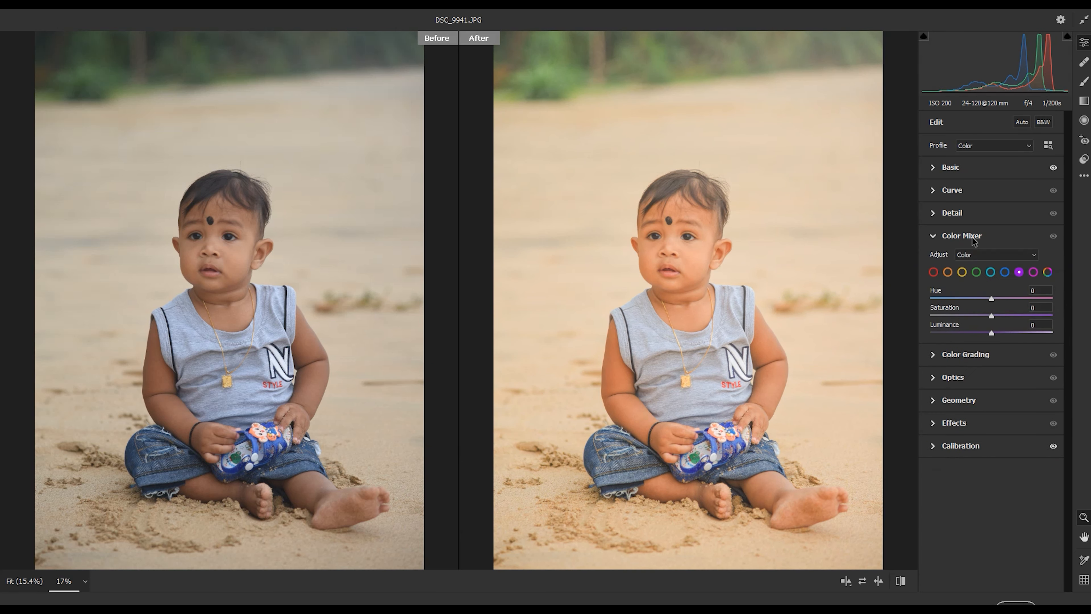
pyautogui.click(948, 271)
pyautogui.moveTo(990, 316); pyautogui.dragTo(1060, 318)
pyautogui.click(1005, 271)
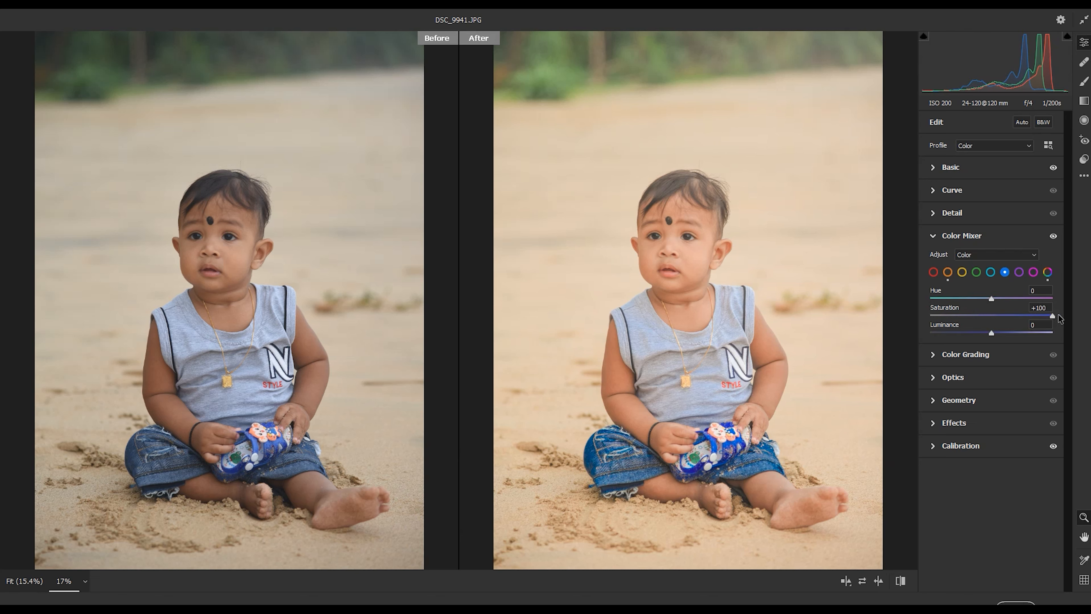
# Raise the saturation of the aquas to the maximum and set the saturation of the oranges to -16
pyautogui.click(991, 272)
pyautogui.moveTo(992, 316); pyautogui.dragTo(1054, 318)
pyautogui.click(947, 273)
pyautogui.moveTo(982, 317); pyautogui.dragTo(981, 317)
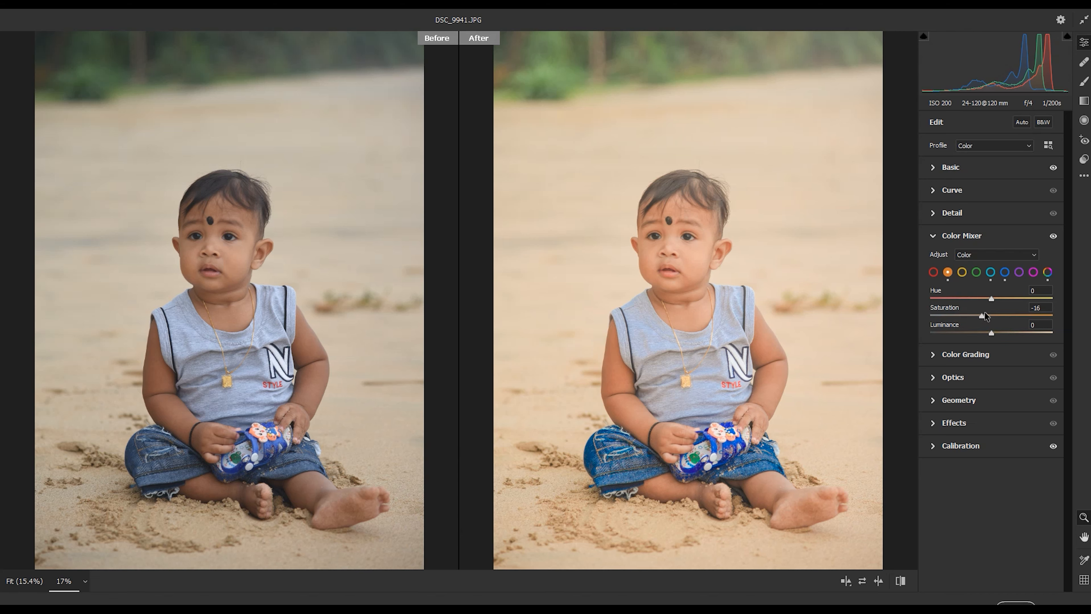
# Lower both Whites and Highlights to -100 in the basic adjustments
pyautogui.click(933, 232)
pyautogui.click(936, 213)
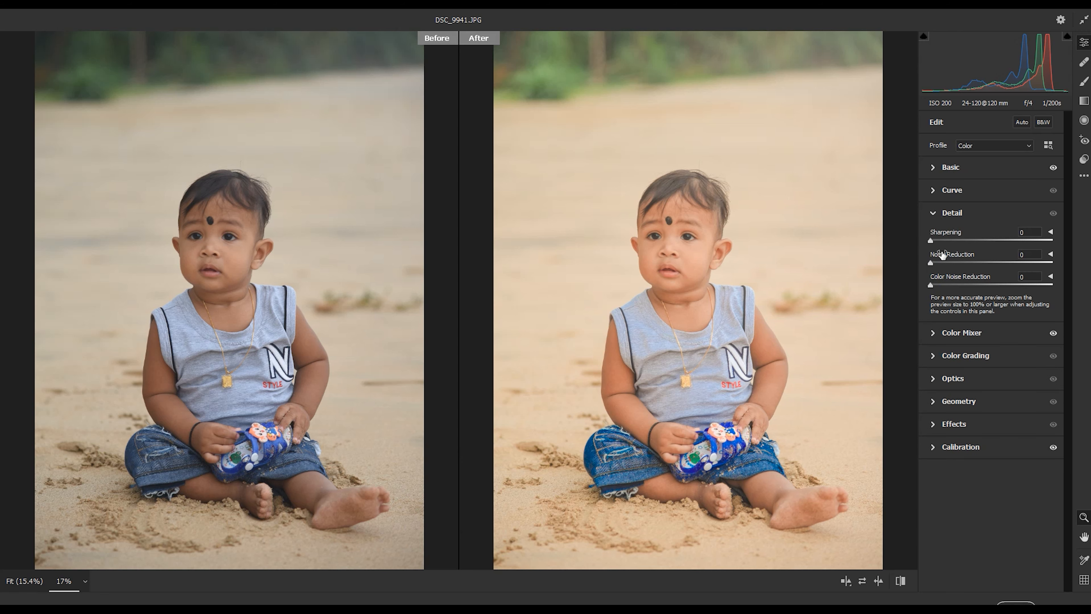
pyautogui.click(932, 193)
pyautogui.click(934, 168)
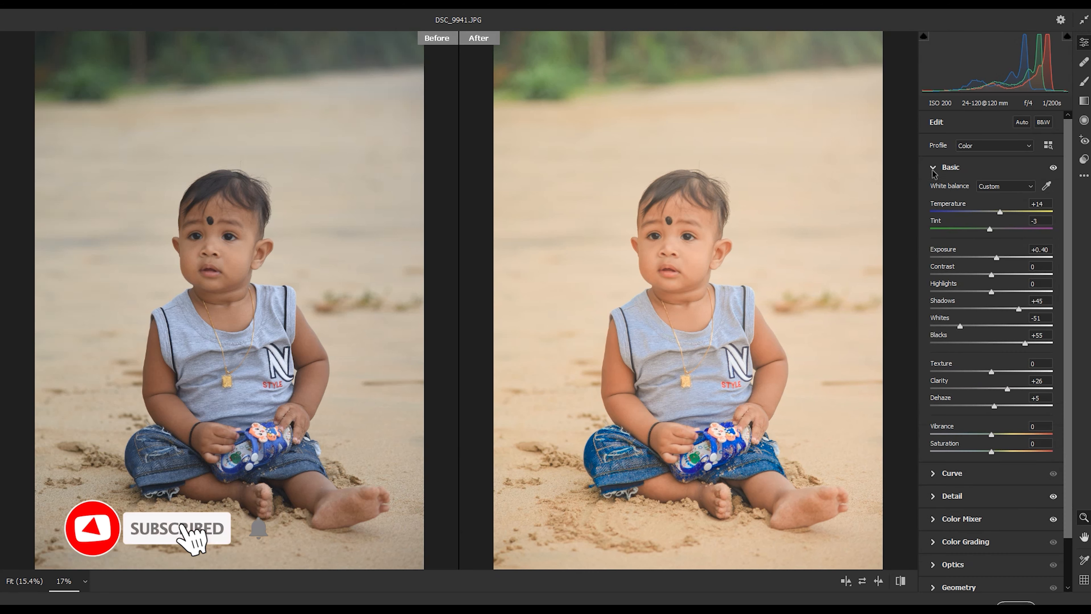
pyautogui.moveTo(961, 326); pyautogui.dragTo(930, 325)
pyautogui.moveTo(991, 291); pyautogui.dragTo(902, 296)
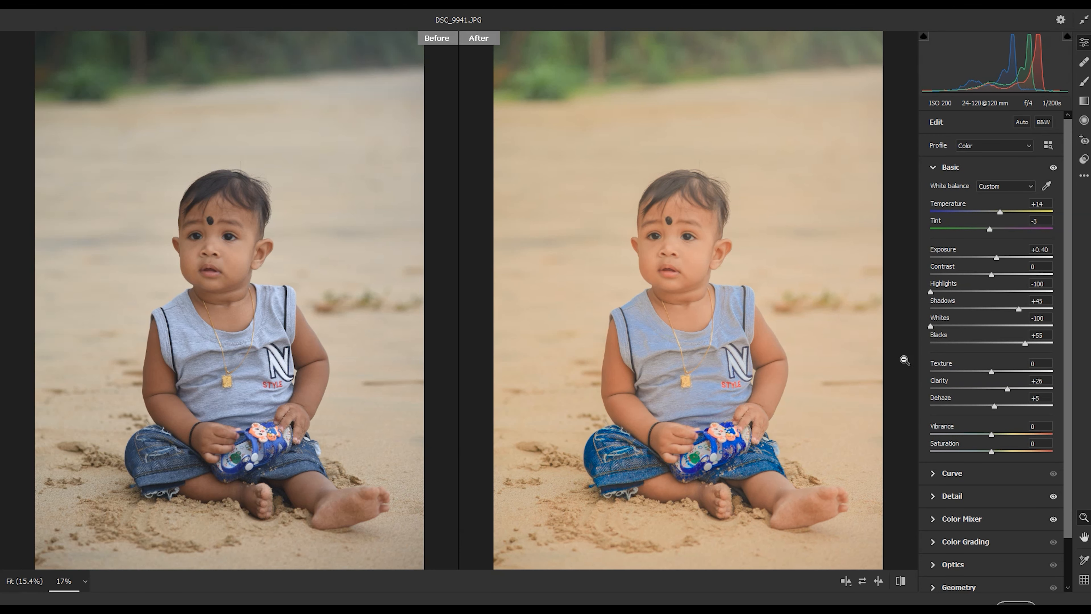
# Set the point curve's black point to input 3, output 0, and lift the curve's midtones slightly
pyautogui.scroll(-2, 988, 476)
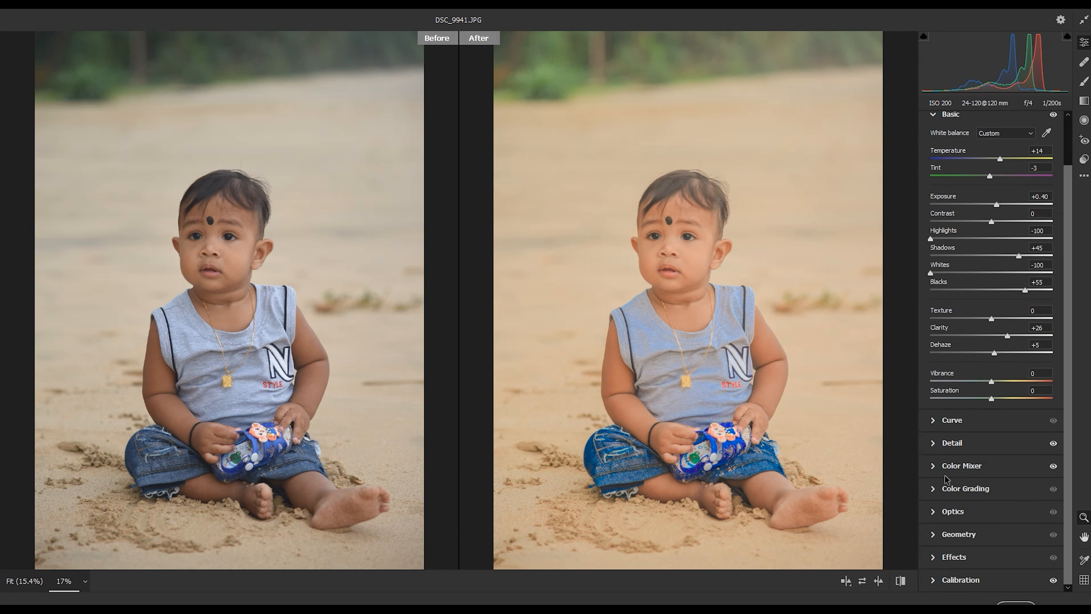
pyautogui.click(952, 421)
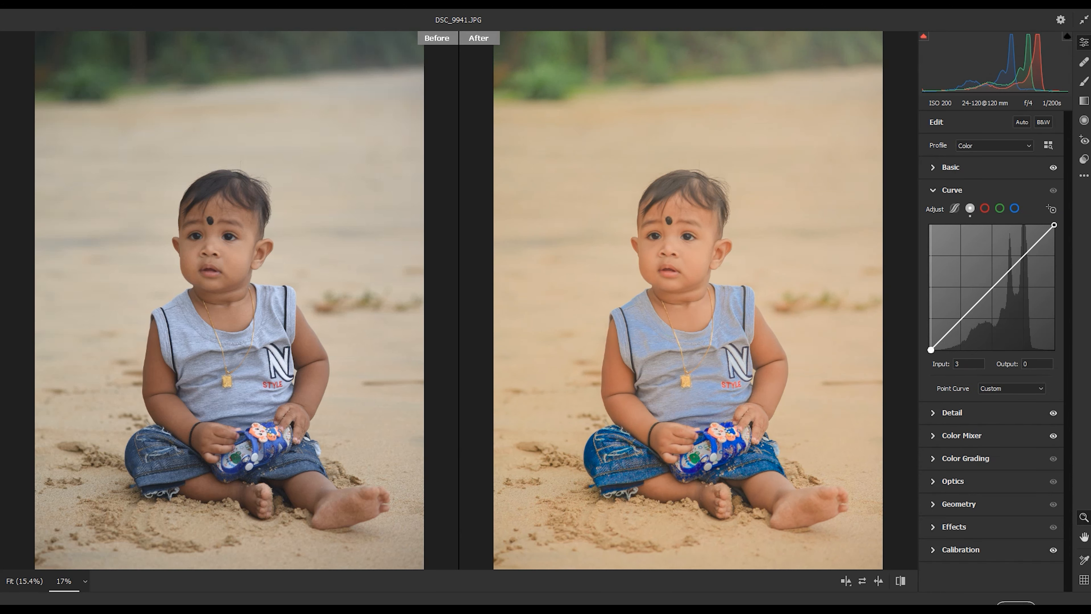
pyautogui.moveTo(1001, 280); pyautogui.dragTo(1002, 275)
pyautogui.click(935, 192)
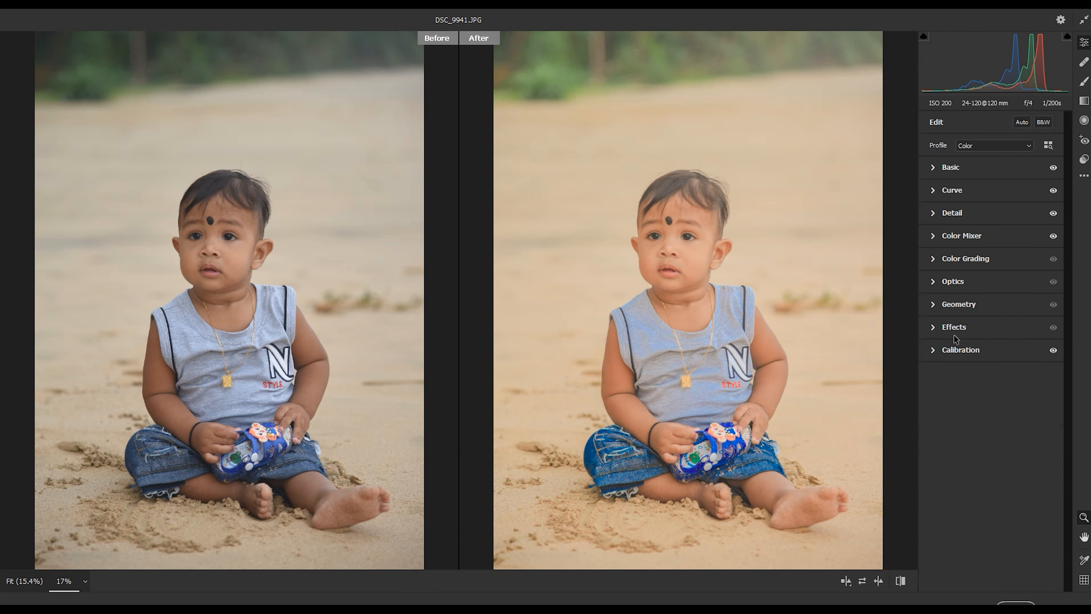
# In Color Grading, raise the luminance of the midtones and highlights and lower the luminance of the shadows
pyautogui.click(930, 236)
pyautogui.click(930, 235)
pyautogui.click(934, 258)
pyautogui.moveTo(991, 376); pyautogui.dragTo(994, 376)
pyautogui.moveTo(953, 468)
pyautogui.mouseDown()
pyautogui.moveTo(925, 467)
pyautogui.moveTo(935, 468)
pyautogui.mouseUp()
pyautogui.moveTo(1027, 469)
pyautogui.mouseDown()
pyautogui.moveTo(1056, 468)
pyautogui.moveTo(1041, 467)
pyautogui.mouseUp()
pyautogui.moveTo(994, 376)
pyautogui.mouseDown()
pyautogui.moveTo(1015, 378)
pyautogui.moveTo(982, 377)
pyautogui.moveTo(1001, 378)
pyautogui.mouseUp()
# Cycle through the before and after views and compare the original photo with the current settings
pyautogui.click(900, 581)
pyautogui.click(900, 581)
pyautogui.press('q')
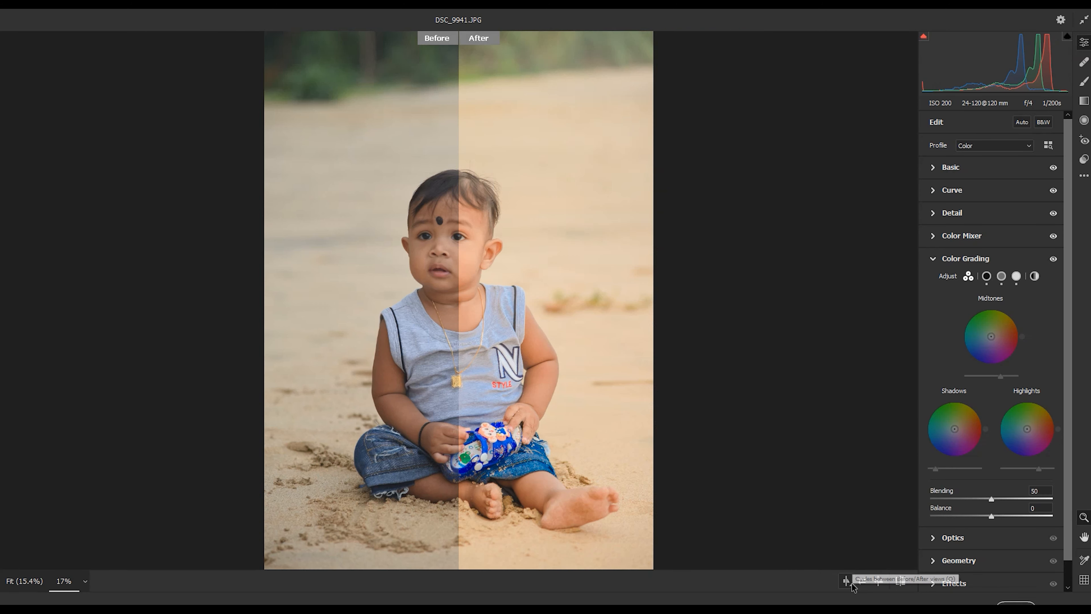
pyautogui.press('q')
pyautogui.press('q')
pyautogui.press('q')
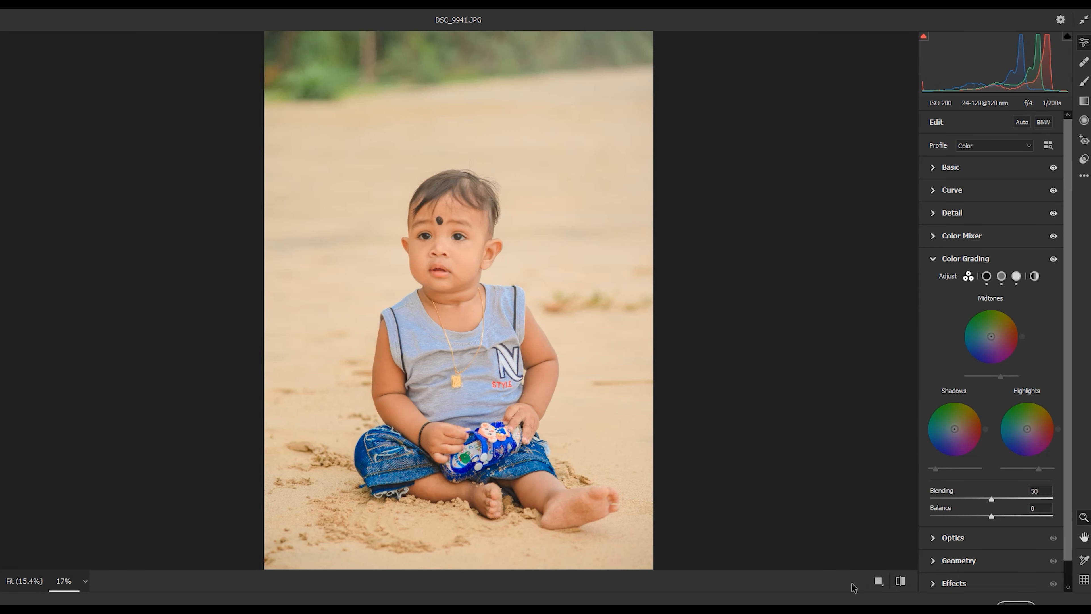
pyautogui.click(901, 582)
pyautogui.click(900, 581)
pyautogui.click(900, 581)
pyautogui.click(901, 581)
pyautogui.click(900, 581)
pyautogui.click(901, 581)
pyautogui.click(901, 581)
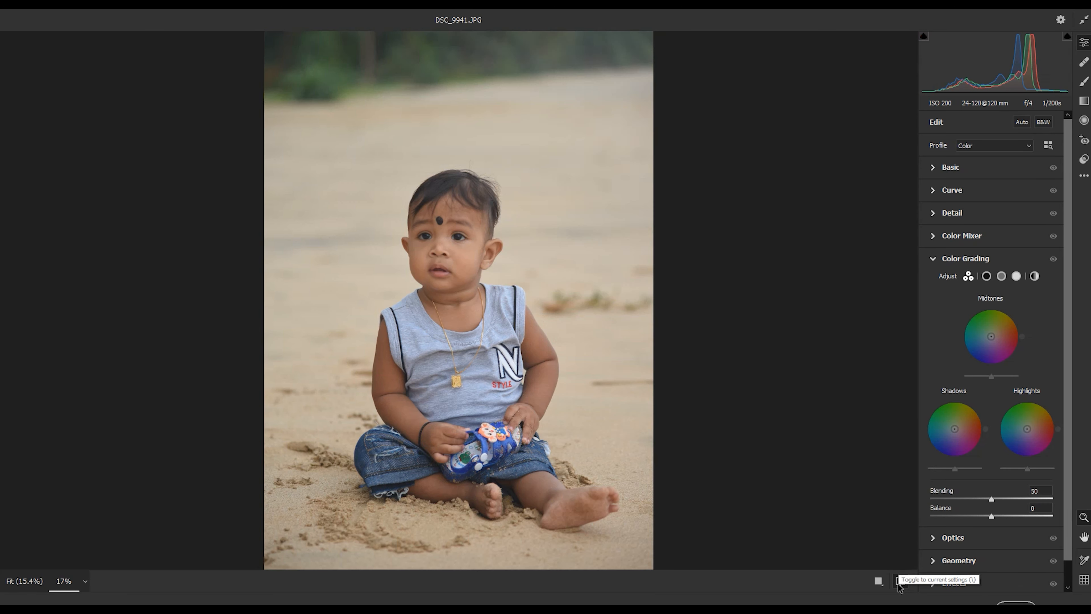
pyautogui.click(901, 582)
# In Calibration, set Green Primary Hue to +25 and Saturation to -7, and raise the Blue Primary Saturation
pyautogui.moveTo(423, 242); pyautogui.dragTo(426, 191)
pyautogui.scroll(-2, 462, 228)
pyautogui.moveTo(992, 499); pyautogui.dragTo(971, 500)
pyautogui.moveTo(1042, 499); pyautogui.dragTo(1006, 499)
pyautogui.scroll(-1, 984, 550)
pyautogui.click(961, 580)
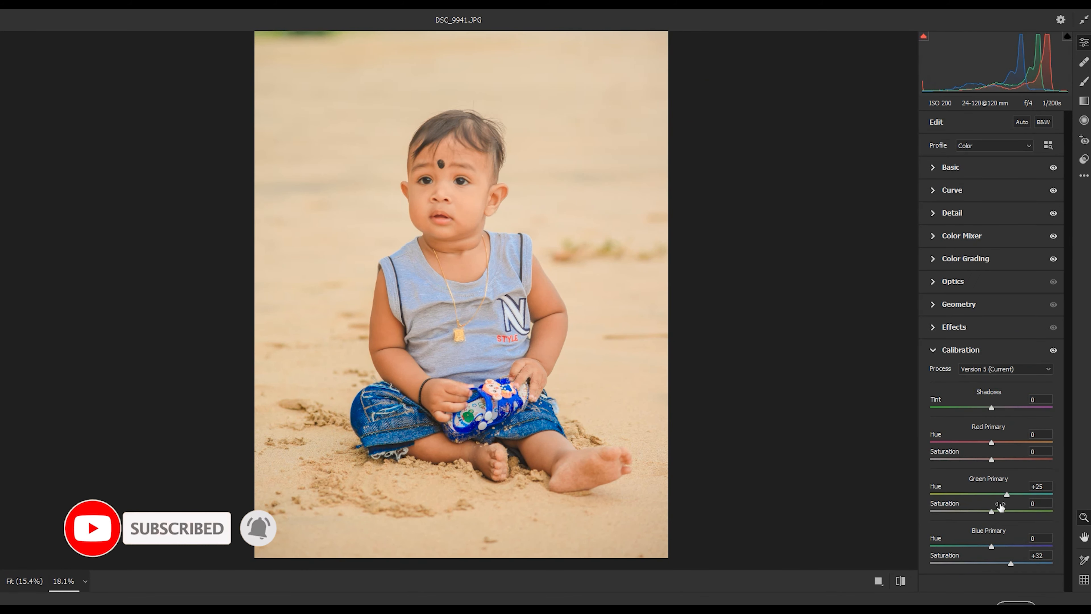
pyautogui.moveTo(997, 512)
pyautogui.mouseDown()
pyautogui.moveTo(1009, 512)
pyautogui.moveTo(990, 512)
pyautogui.mouseUp()
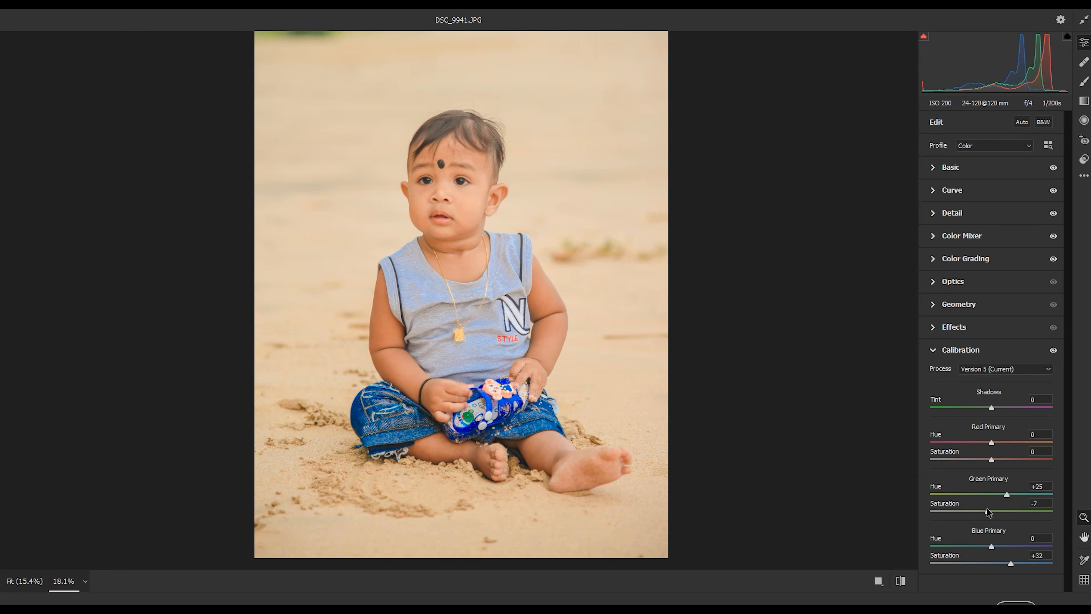
pyautogui.moveTo(1020, 564)
pyautogui.mouseDown()
pyautogui.moveTo(1038, 565)
pyautogui.moveTo(1026, 564)
pyautogui.mouseUp()
pyautogui.click(970, 332)
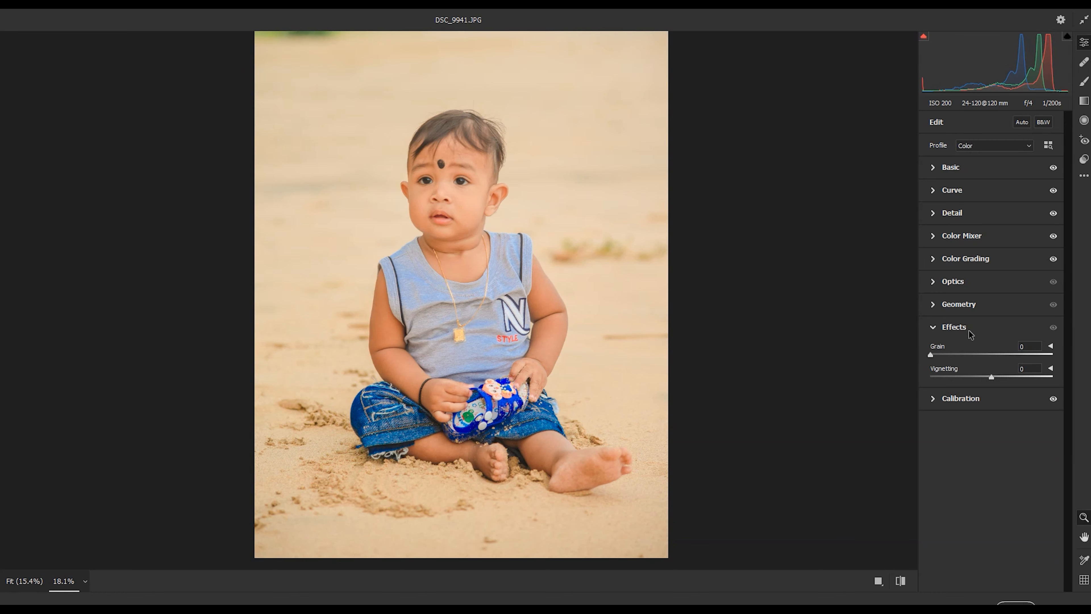
pyautogui.click(957, 282)
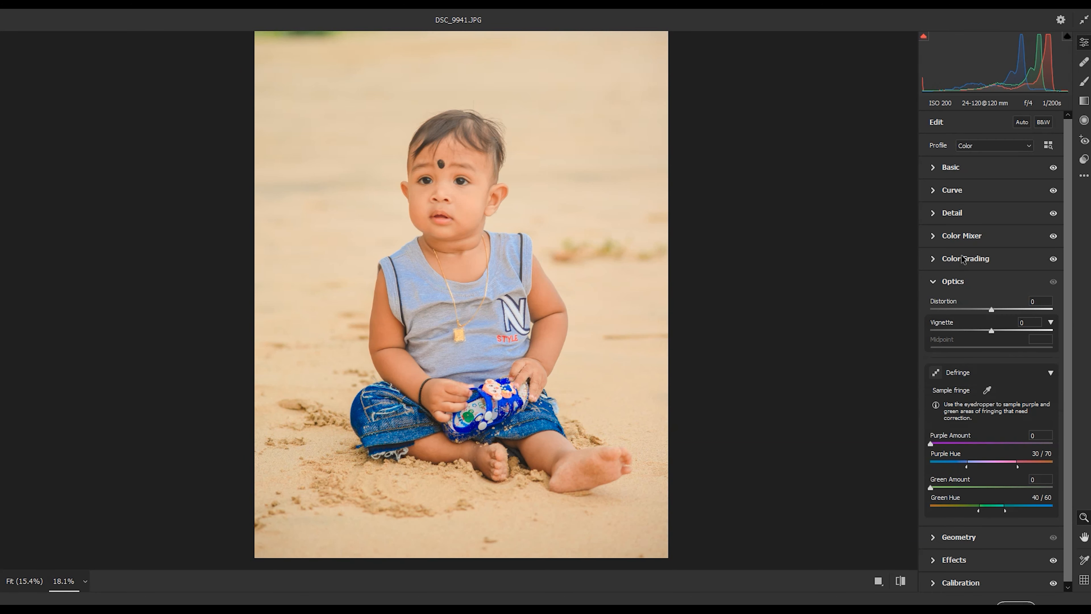
pyautogui.click(964, 259)
pyautogui.click(964, 211)
# Add a midpoint to the red curve at input 128, output 125, and to the green curve at input 126, output 122
pyautogui.click(954, 190)
pyautogui.click(984, 208)
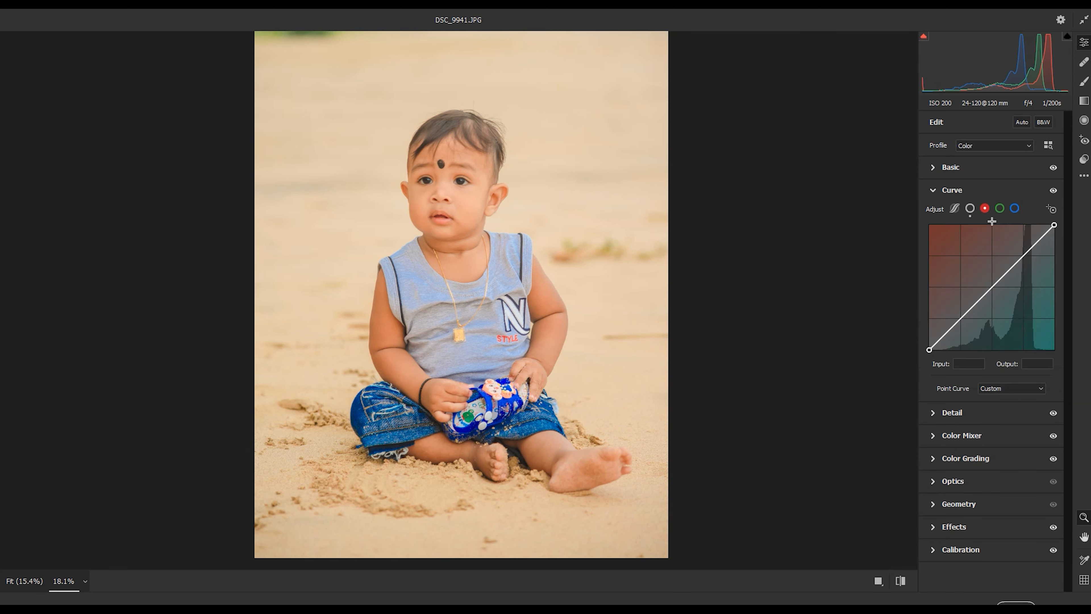
pyautogui.click(992, 287)
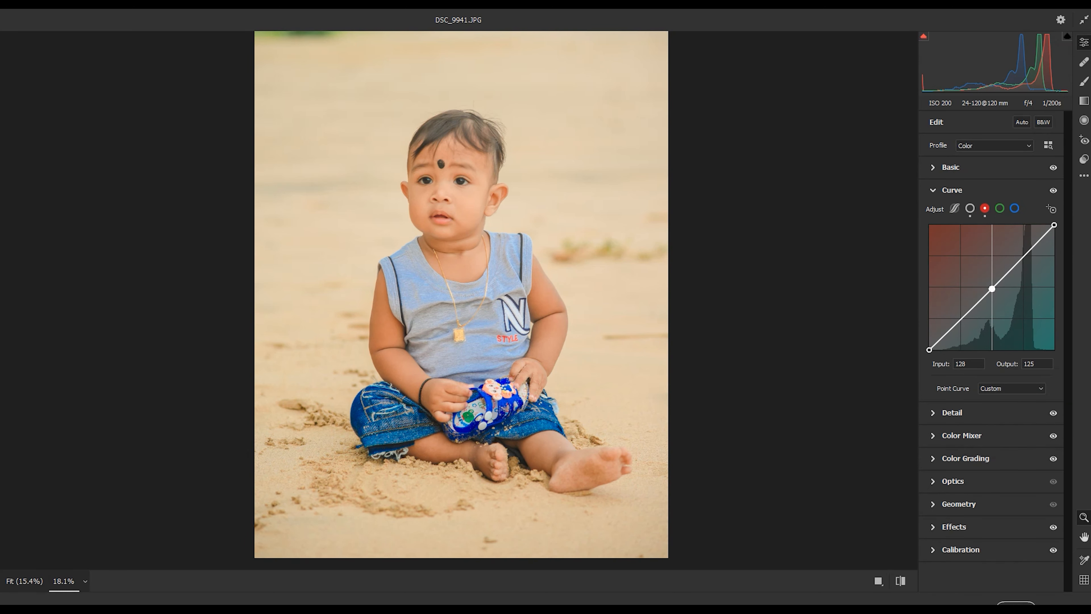
pyautogui.click(1000, 209)
pyautogui.click(990, 287)
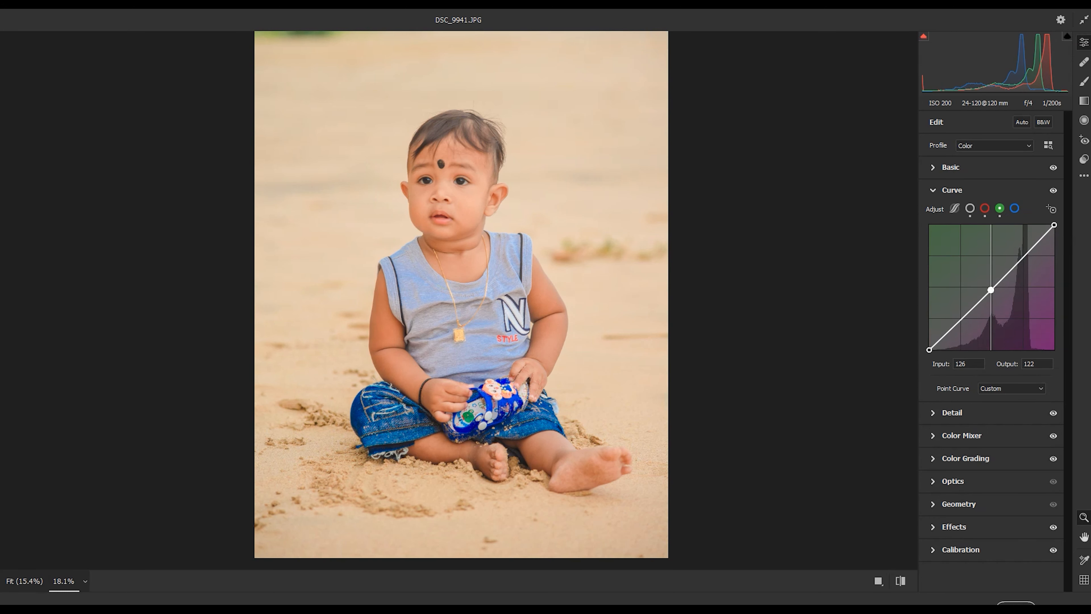
# Add a midpoint to the blue channel curve and raise it slightly
pyautogui.click(1014, 209)
pyautogui.moveTo(992, 291); pyautogui.dragTo(994, 285)
pyautogui.click(1000, 209)
pyautogui.click(933, 191)
# Set Temperature to +19 and apply the Camera Raw adjustments to the Background copy layer
pyautogui.click(934, 168)
pyautogui.moveTo(1009, 213); pyautogui.dragTo(1003, 212)
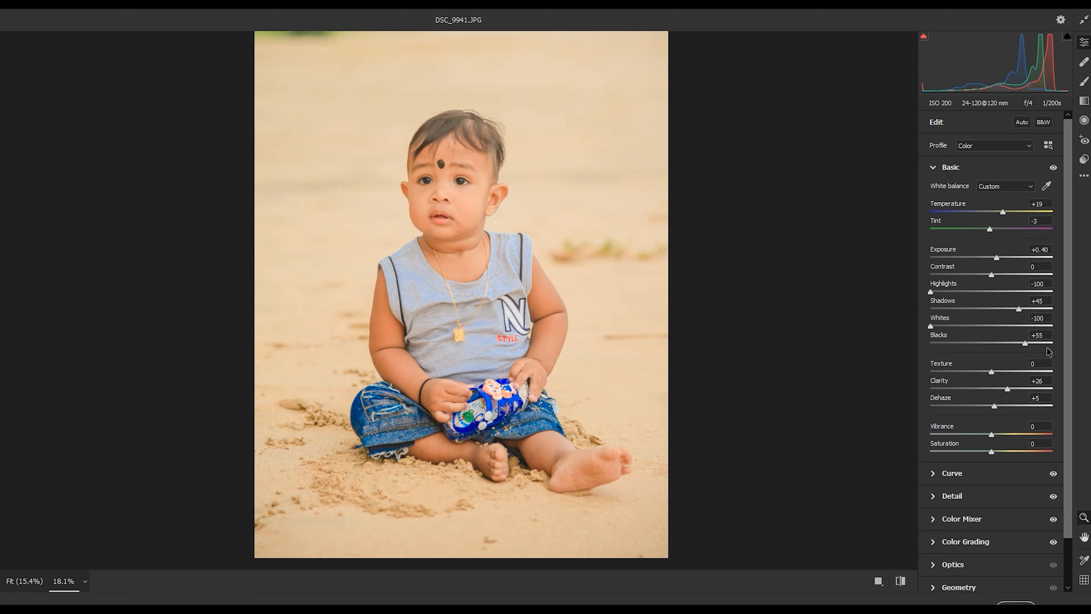
pyautogui.click(1007, 603)
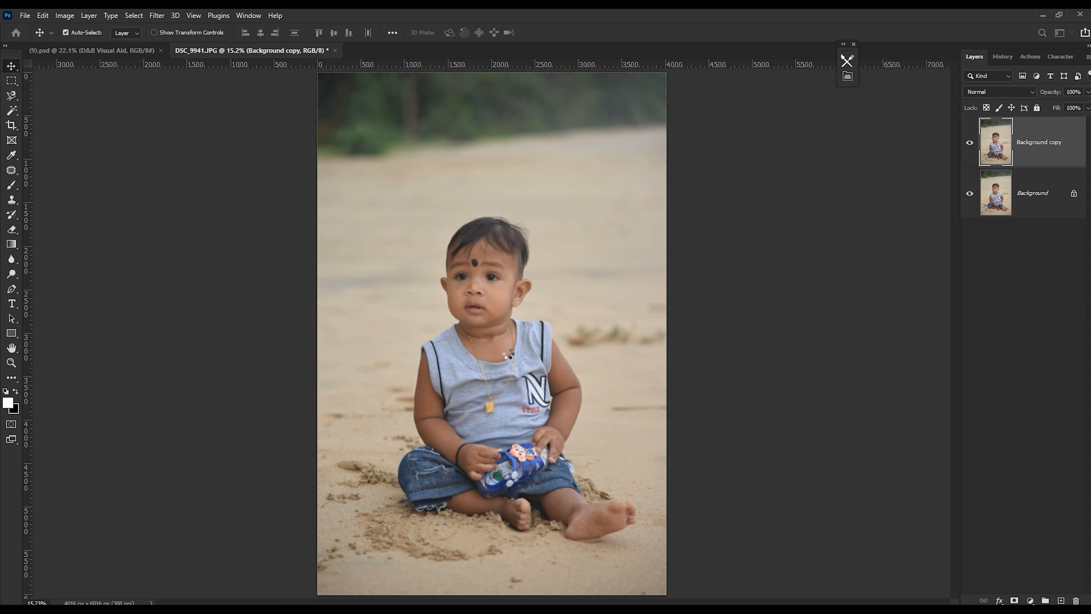
# Hide and show the Background copy layer to compare the edited photo with the original
pyautogui.click(970, 144)
pyautogui.click(970, 143)
pyautogui.scroll(2, 468, 440)
# Set up a soft brush with 100% flow, 0% hardness and a size of about 432 px
pyautogui.press('b')
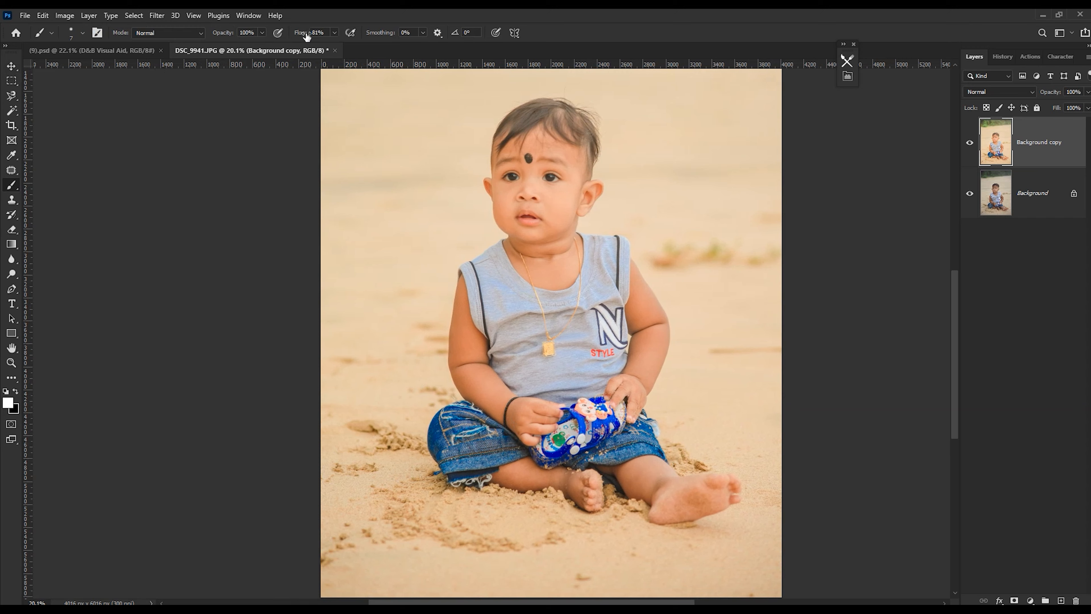
pyautogui.moveTo(308, 30); pyautogui.dragTo(374, 37)
pyautogui.rightClick(468, 295)
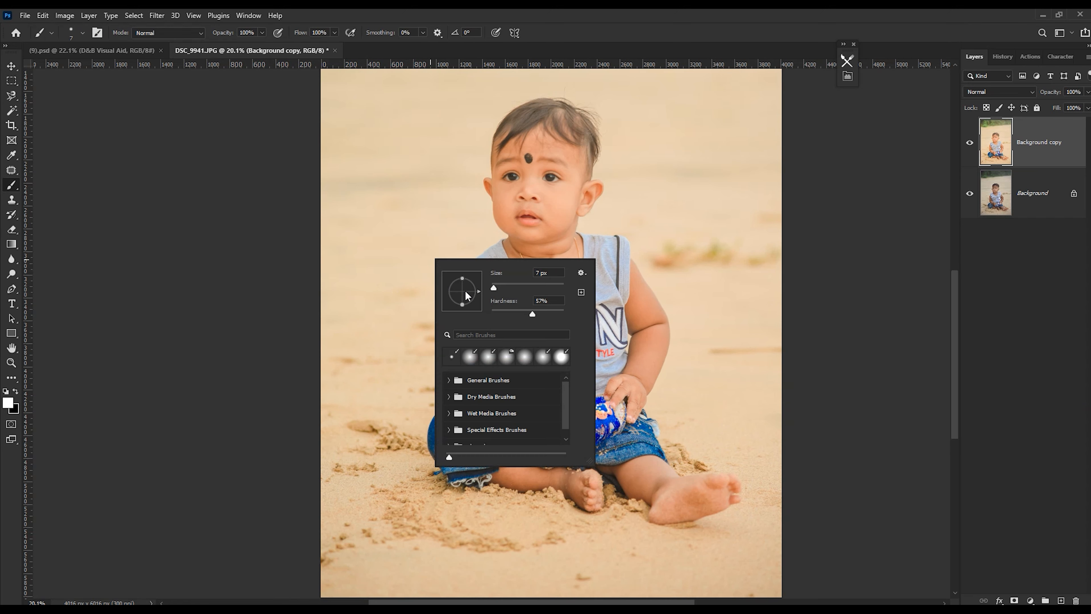
pyautogui.moveTo(519, 314); pyautogui.dragTo(537, 287)
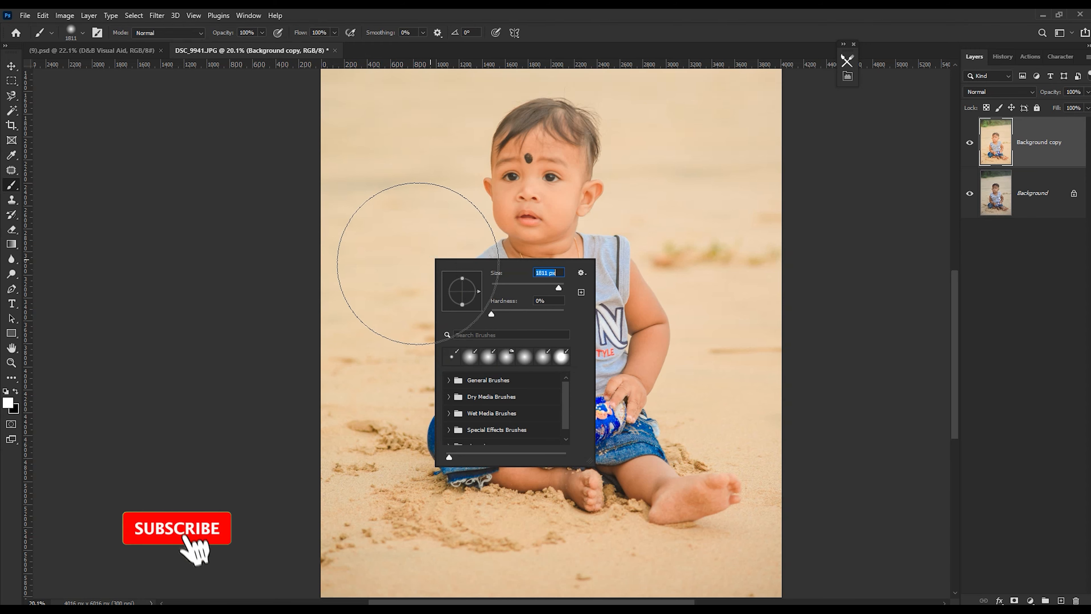
pyautogui.moveTo(548, 288); pyautogui.dragTo(555, 288)
pyautogui.press('Return')
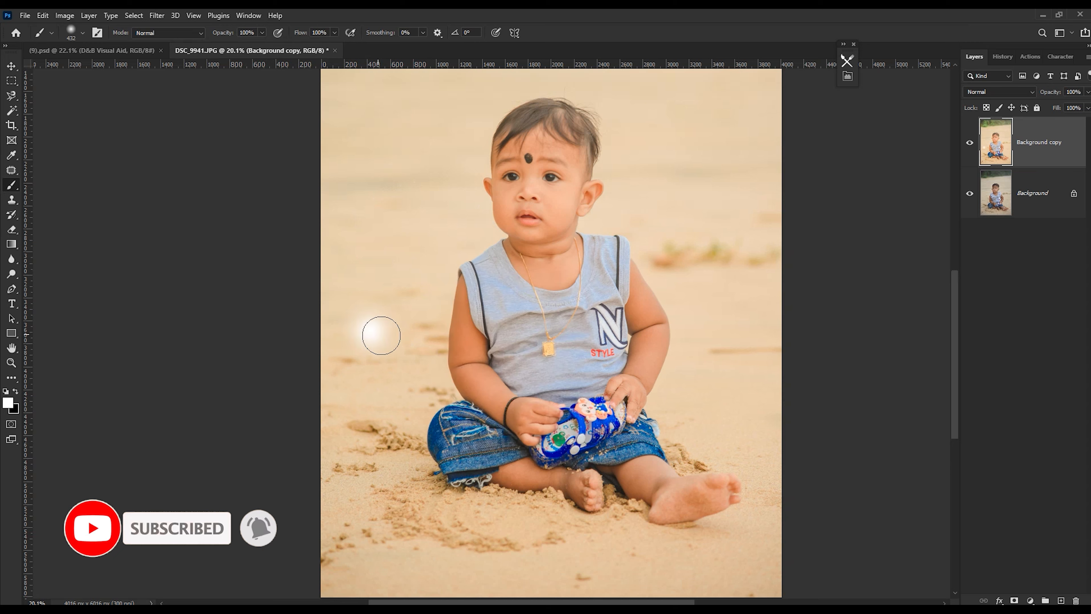
# Paint a Quick Mask selection over the child's arm on the photo's left side and brighten it with a Levels midtone of 1.09
pyautogui.press('x')
pyautogui.press('q')
pyautogui.moveTo(460, 284)
pyautogui.mouseDown()
pyautogui.moveTo(464, 387)
pyautogui.moveTo(515, 430)
pyautogui.moveTo(447, 344)
pyautogui.mouseUp()
pyautogui.press('q')
pyautogui.hotkey('ctrl', 'l')
pyautogui.moveTo(823, 318); pyautogui.dragTo(818, 318)
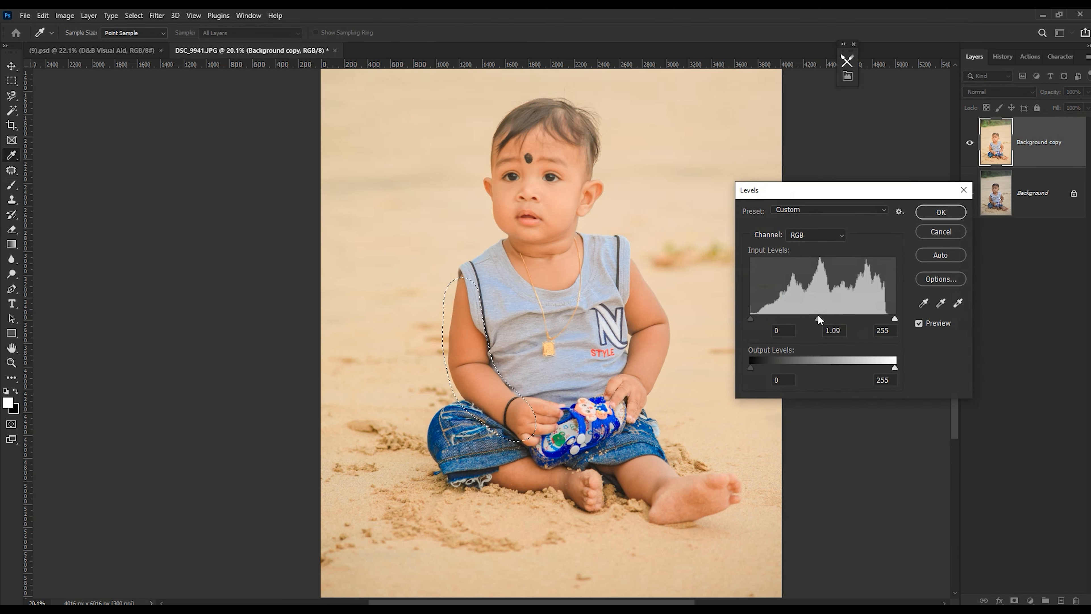
pyautogui.press('Return')
pyautogui.hotkey('ctrl', 'd')
# Paint a Quick Mask selection over the child's legs, brighten their midtones with Levels, and clear the selection
pyautogui.press('x')
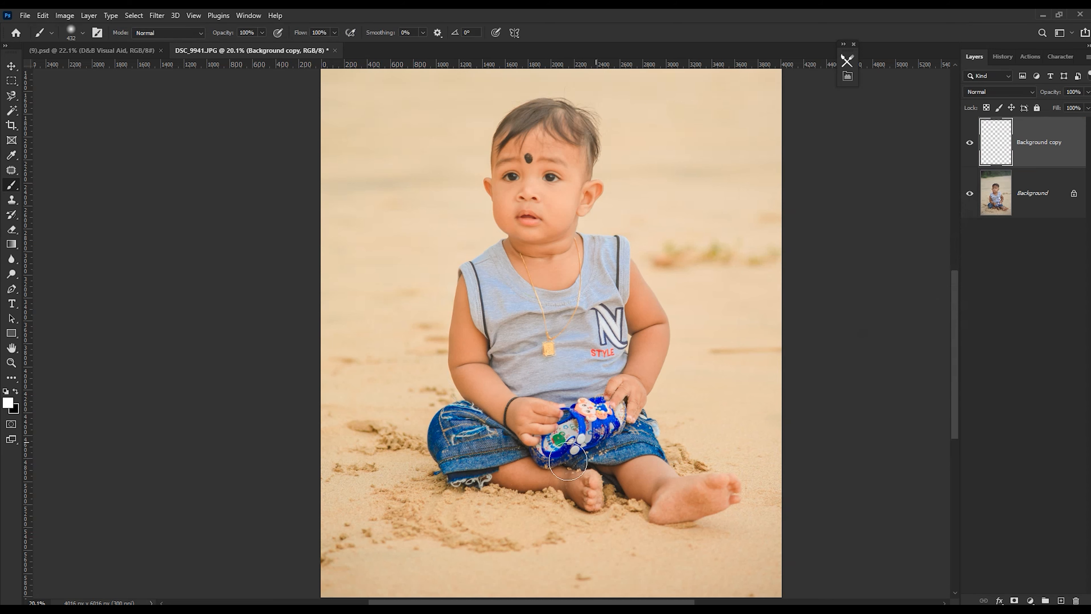
pyautogui.press('q')
pyautogui.moveTo(490, 478)
pyautogui.mouseDown()
pyautogui.moveTo(588, 503)
pyautogui.moveTo(540, 471)
pyautogui.moveTo(608, 470)
pyautogui.moveTo(663, 490)
pyautogui.mouseUp()
pyautogui.press('q')
pyautogui.press('x')
pyautogui.hotkey('ctrl', 'l')
pyautogui.moveTo(823, 318); pyautogui.dragTo(815, 317)
pyautogui.press('Return')
pyautogui.hotkey('ctrl', 'd')
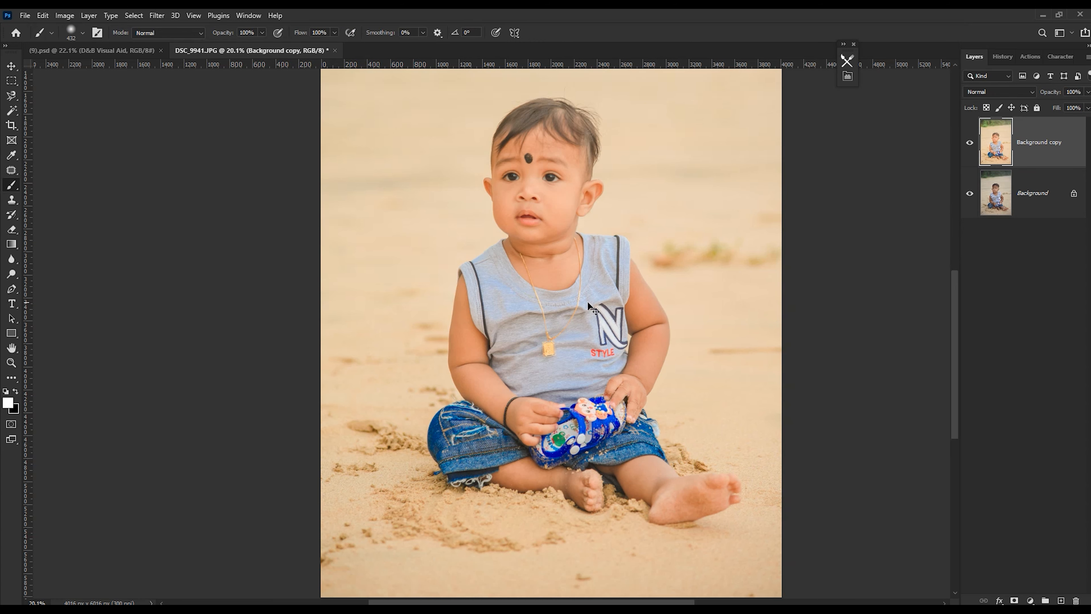
pyautogui.scroll(-3, 488, 340)
pyautogui.press('v')
pyautogui.scroll(3, 476, 365)
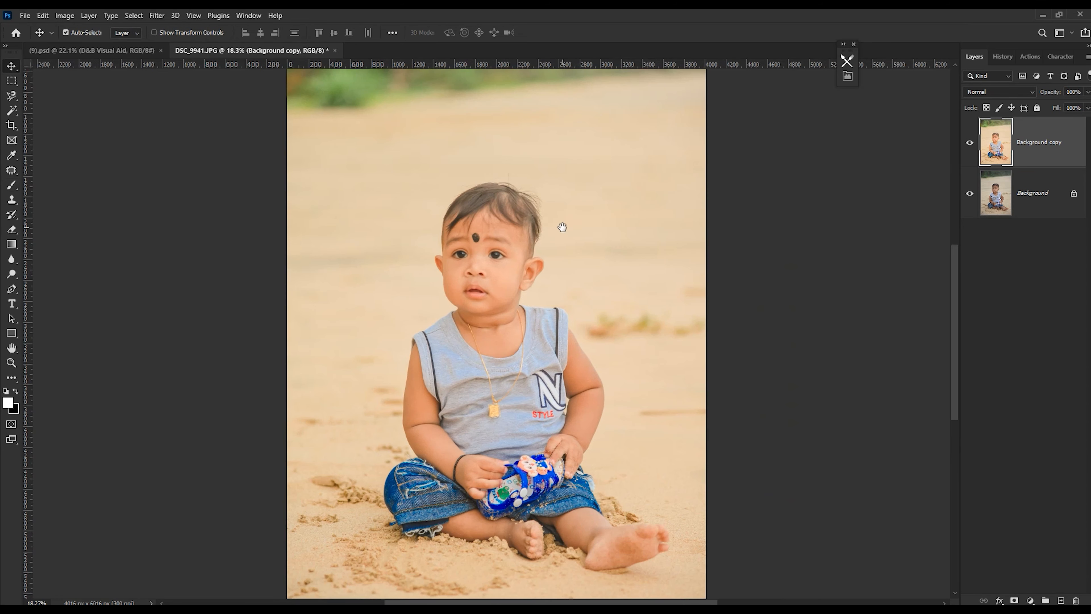
pyautogui.hotkey('ctrl', '0')
pyautogui.hotkey('alt', 'i')
pyautogui.press('j')
pyautogui.press('s')
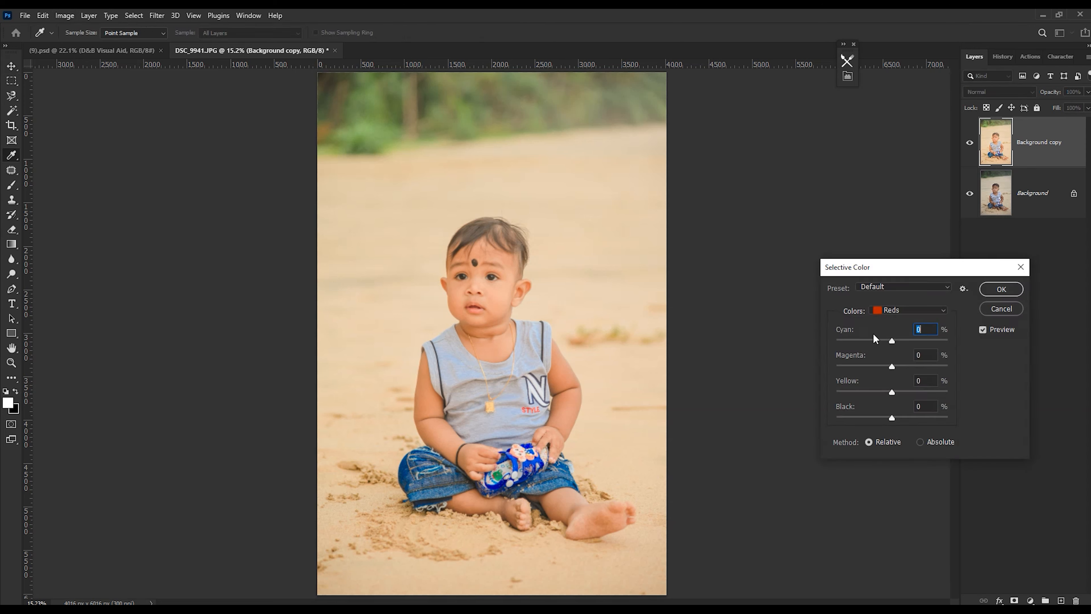
pyautogui.moveTo(894, 265); pyautogui.dragTo(698, 219)
pyautogui.press('Escape')
# Start a Selective Color adjustment on the Background copy layer and set the Black amount of the Blacks to +19%
pyautogui.click(64, 15)
pyautogui.moveTo(129, 44)
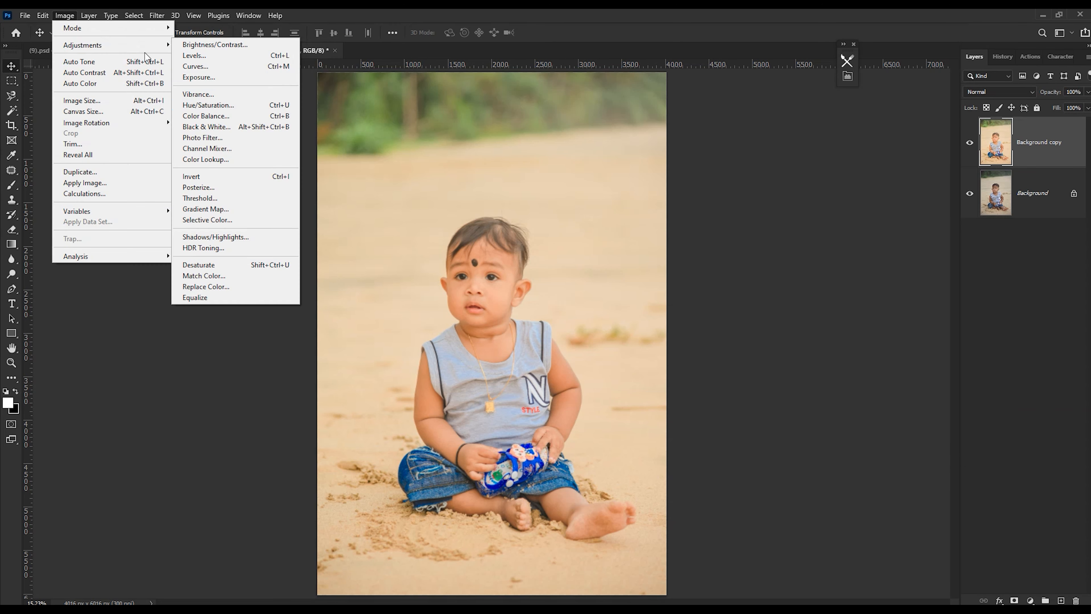
pyautogui.click(224, 219)
pyautogui.click(705, 264)
pyautogui.click(707, 366)
pyautogui.moveTo(705, 370); pyautogui.dragTo(709, 372)
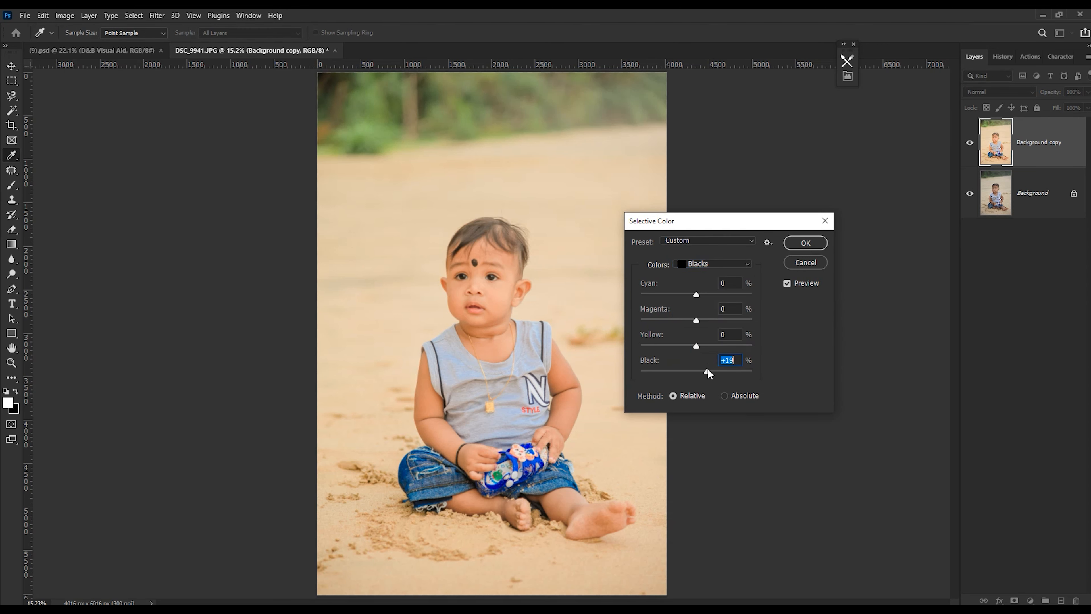
# Set the Reds to Cyan +12% and Yellow -4% in Selective Color and compare the preview off and on
pyautogui.click(705, 264)
pyautogui.click(698, 355)
pyautogui.click(704, 263)
pyautogui.click(702, 286)
pyautogui.click(696, 263)
pyautogui.click(699, 274)
pyautogui.moveTo(704, 294)
pyautogui.mouseDown()
pyautogui.moveTo(688, 294)
pyautogui.moveTo(703, 293)
pyautogui.mouseUp()
pyautogui.click(801, 286)
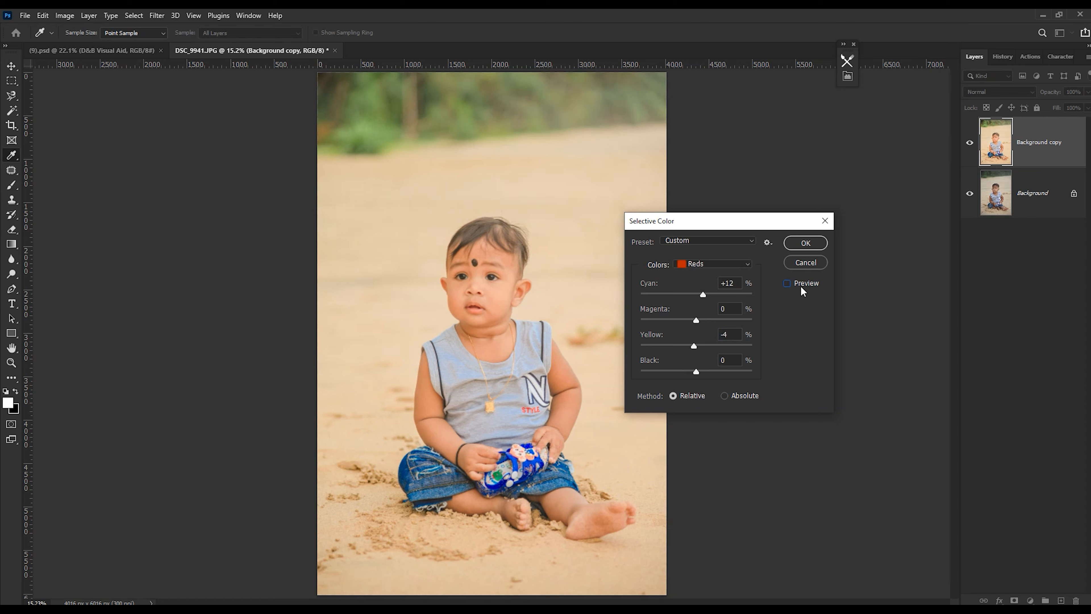
pyautogui.click(801, 286)
# Deepen the Blues in Selective Color with much less Yellow and more Magenta and Black, check the preview, and apply the adjustment
pyautogui.click(698, 306)
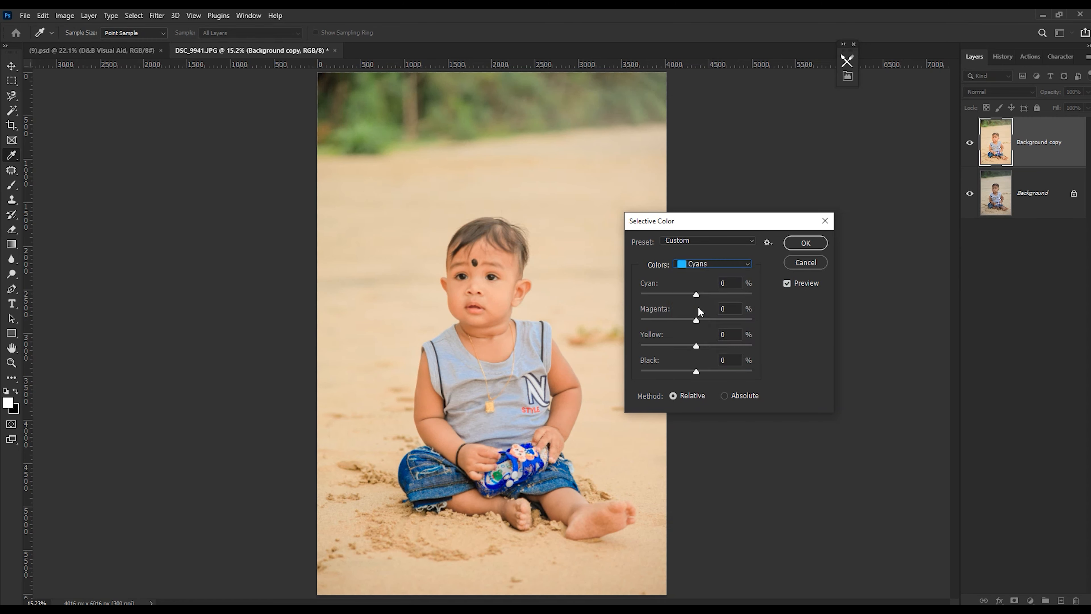
pyautogui.press('Down')
pyautogui.moveTo(757, 344); pyautogui.dragTo(614, 347)
pyautogui.moveTo(697, 320); pyautogui.dragTo(743, 320)
pyautogui.click(727, 372)
pyautogui.click(808, 284)
pyautogui.click(809, 282)
pyautogui.click(814, 244)
# Hide and show the Background copy layer and inspect the recoloured photo up close and as a whole
pyautogui.click(971, 145)
pyautogui.click(971, 144)
pyautogui.scroll(3, 490, 342)
pyautogui.scroll(-3, 490, 342)
pyautogui.scroll(-4, 490, 343)
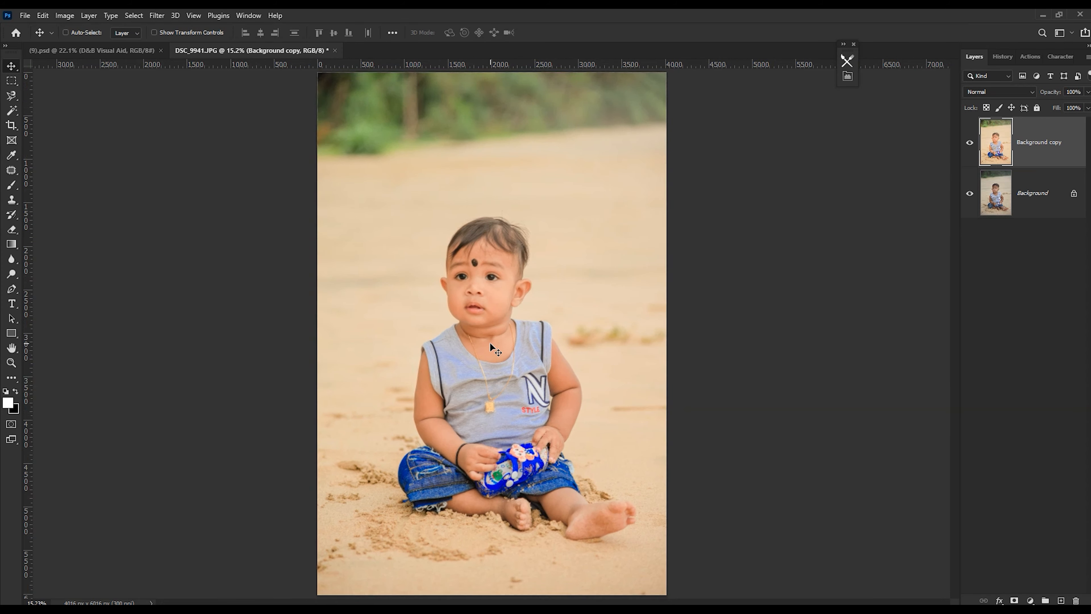
pyautogui.hotkey('ctrl', '0')
# Smooth the child's skin with the Imagenomic Portraiture filter using the Default preset
pyautogui.click(156, 15)
pyautogui.click(185, 27)
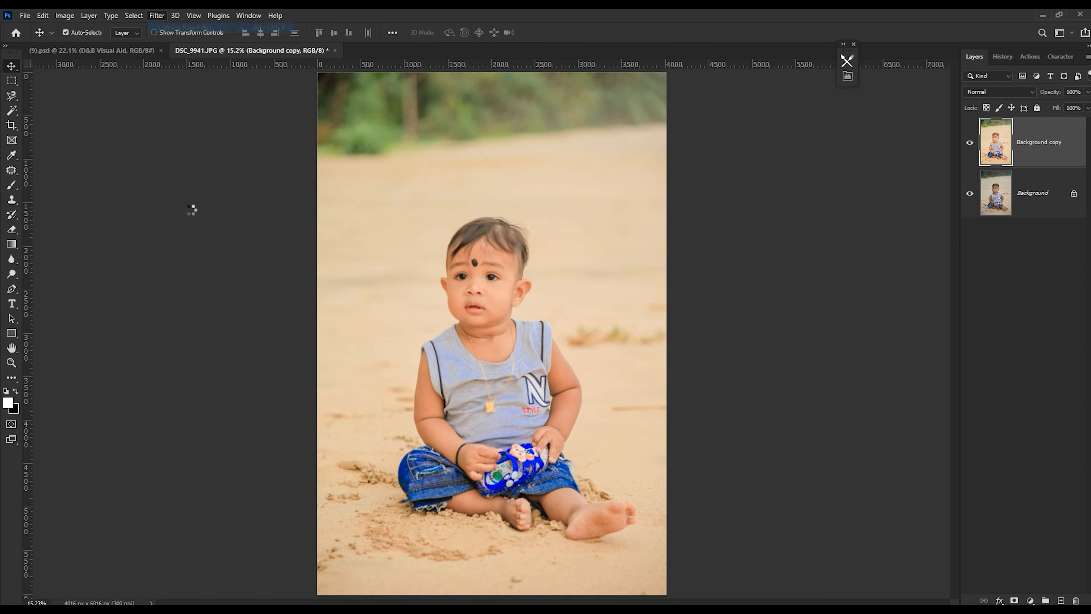
pyautogui.click(157, 16)
pyautogui.moveTo(174, 293)
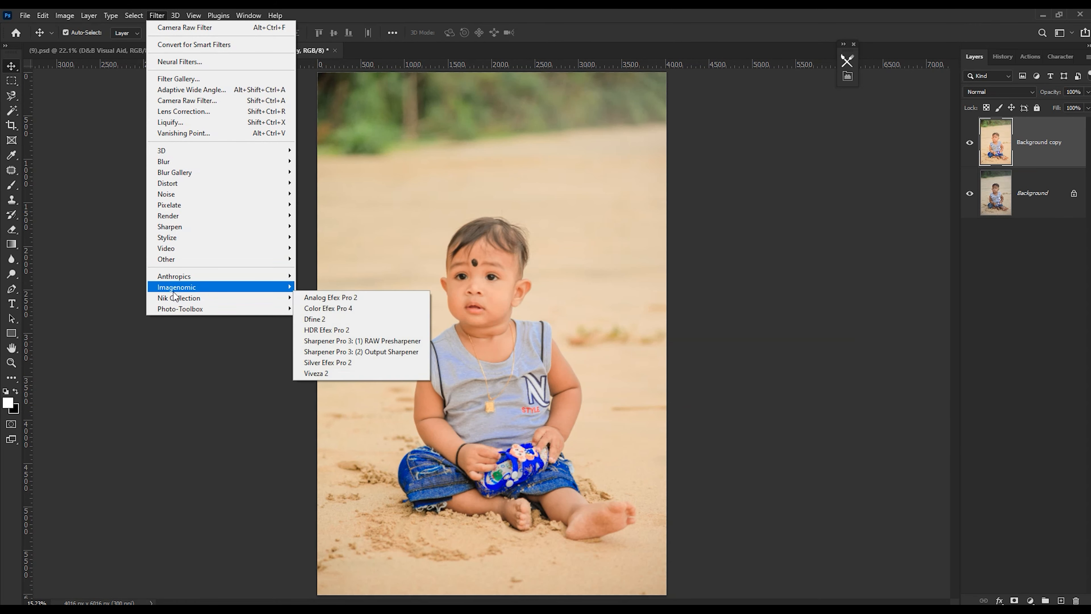
pyautogui.click(318, 308)
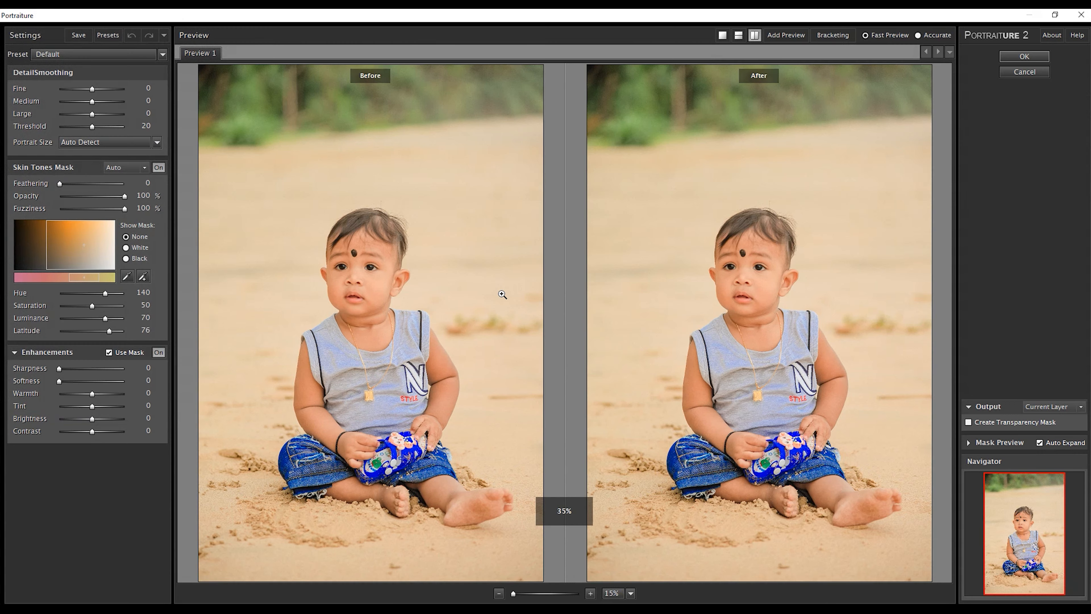
pyautogui.scroll(1, 502, 295)
pyautogui.moveTo(838, 371); pyautogui.dragTo(830, 338)
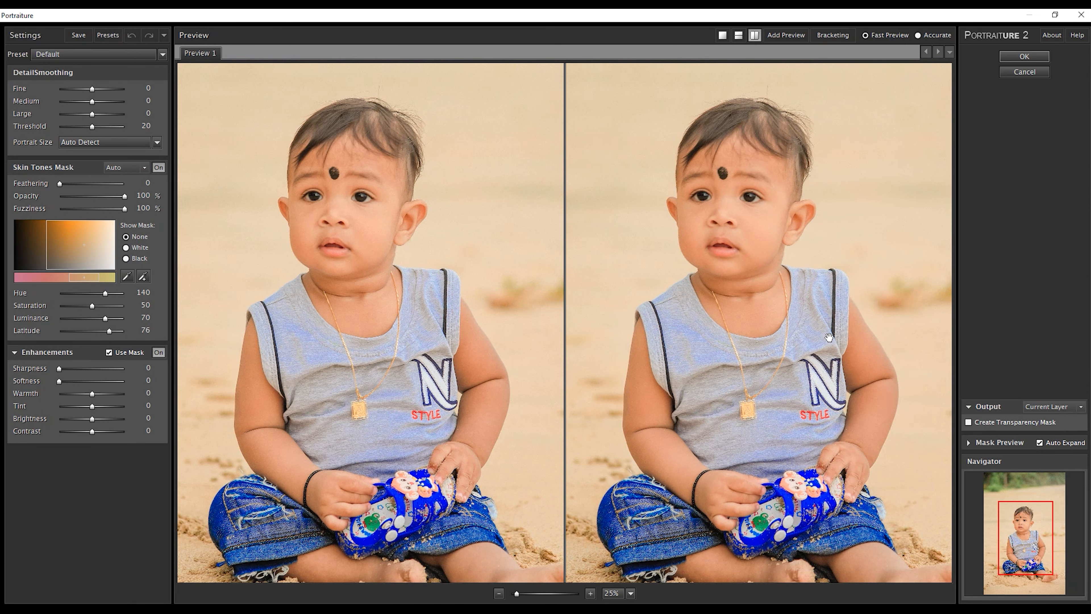
pyautogui.press('Return')
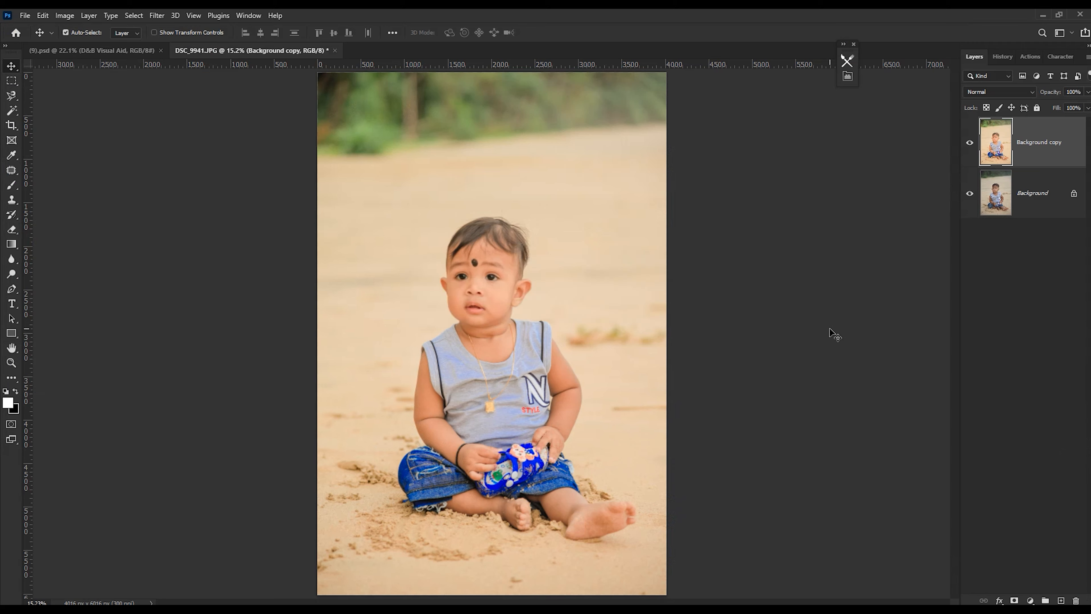
# Replace the small plants in the sand on the photo's right side with clean sand using the Patch tool
pyautogui.scroll(1, 526, 341)
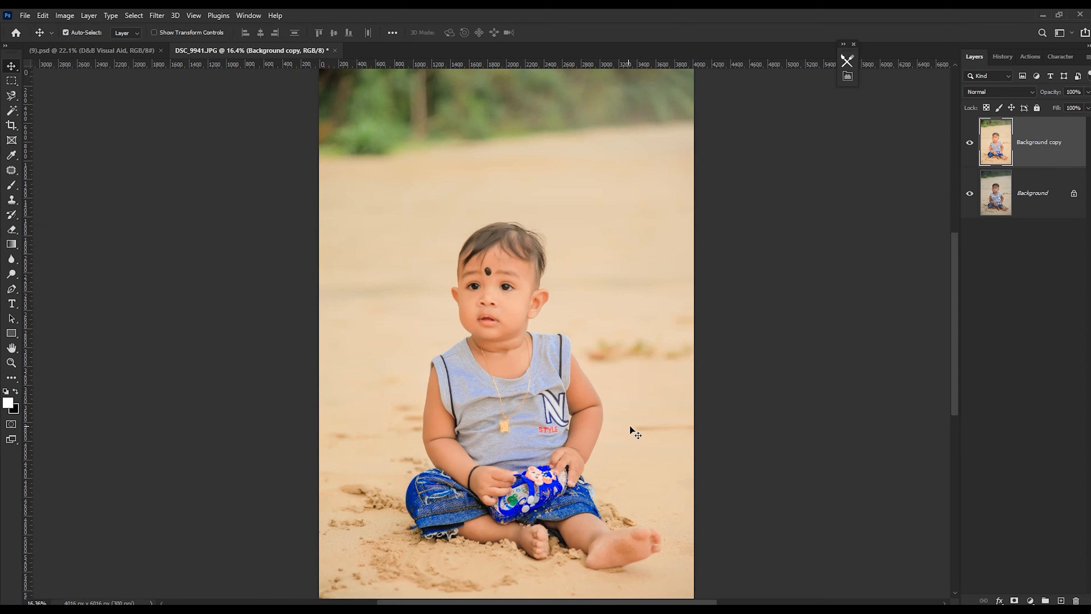
pyautogui.click(12, 170)
pyautogui.scroll(-2, 653, 401)
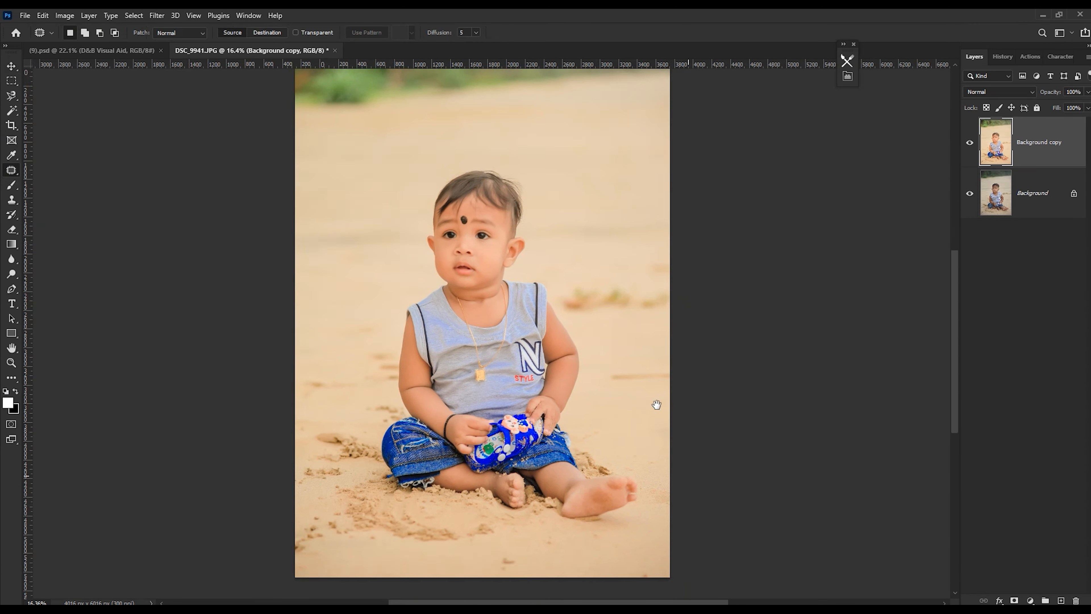
pyautogui.moveTo(699, 374); pyautogui.dragTo(697, 358)
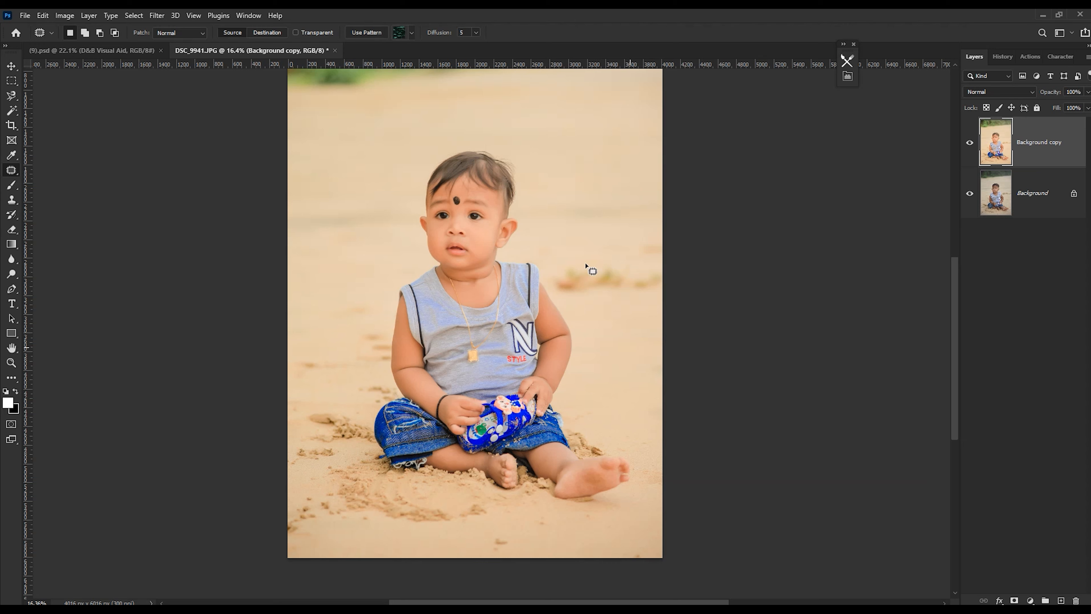
pyautogui.moveTo(711, 301); pyautogui.dragTo(587, 257)
pyautogui.hotkey('ctrl', 'd')
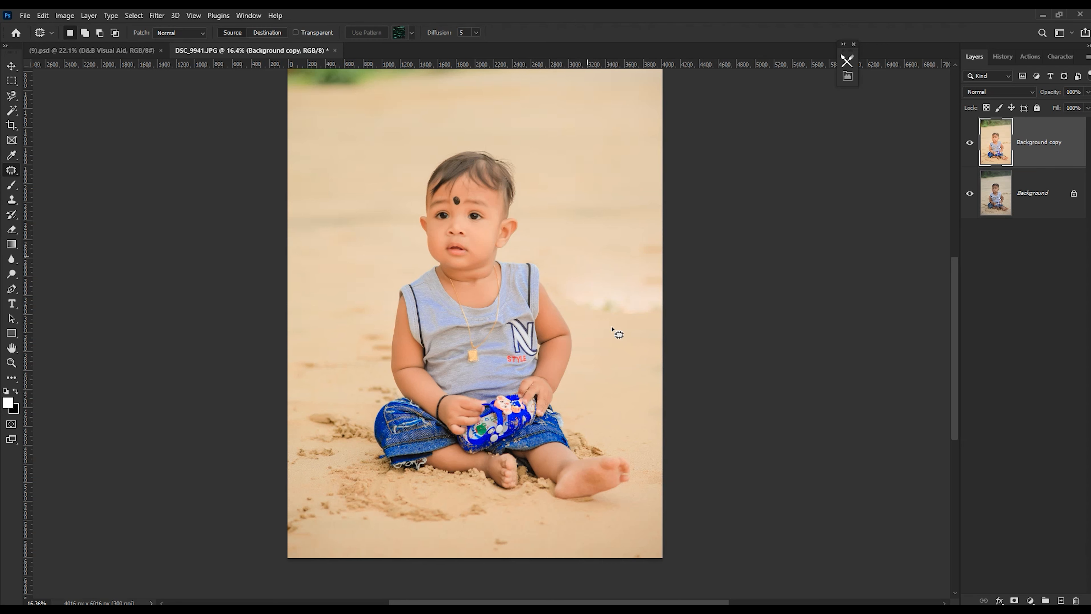
# Patch the leftover smudge and the uneven sand on the photo's right side with smooth sand, clearing each selection
pyautogui.moveTo(627, 304); pyautogui.dragTo(627, 233)
pyautogui.hotkey('ctrl', 'd')
pyautogui.moveTo(675, 260); pyautogui.dragTo(656, 258)
pyautogui.moveTo(648, 254); pyautogui.dragTo(655, 304)
pyautogui.moveTo(595, 194)
pyautogui.mouseDown()
pyautogui.moveTo(675, 229)
pyautogui.moveTo(657, 202)
pyautogui.mouseUp()
pyautogui.moveTo(600, 207); pyautogui.dragTo(599, 149)
pyautogui.hotkey('ctrl', 'd')
# Patch the sand clumps just left of the child's jeans with clean sand from above and clear the selection
pyautogui.moveTo(324, 416); pyautogui.dragTo(346, 430)
pyautogui.moveTo(329, 422)
pyautogui.mouseDown()
pyautogui.moveTo(278, 370)
pyautogui.moveTo(317, 356)
pyautogui.mouseUp()
pyautogui.hotkey('ctrl', 'd')
pyautogui.hotkey('ctrl', 'd')
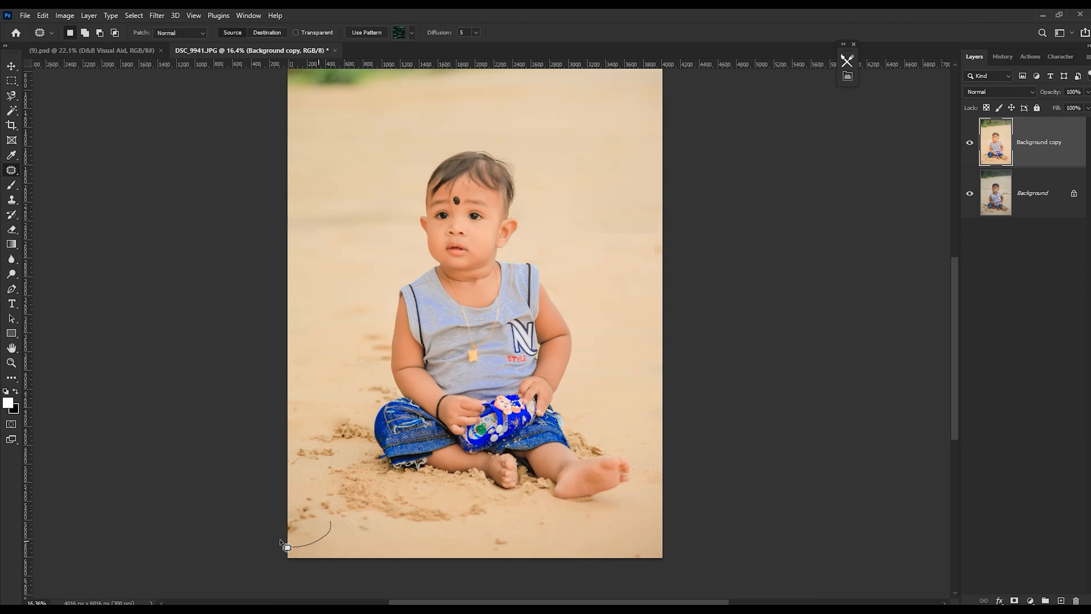
# Patch the marks near the photo's lower edge and the sand clumps in its lower left with clean sand
pyautogui.moveTo(340, 536); pyautogui.dragTo(344, 538)
pyautogui.moveTo(384, 536)
pyautogui.mouseDown()
pyautogui.moveTo(353, 517)
pyautogui.moveTo(378, 536)
pyautogui.mouseUp()
pyautogui.moveTo(365, 531); pyautogui.dragTo(325, 527)
pyautogui.moveTo(326, 511)
pyautogui.mouseDown()
pyautogui.moveTo(320, 498)
pyautogui.moveTo(344, 535)
pyautogui.mouseUp()
pyautogui.hotkey('ctrl', 'd')
pyautogui.moveTo(521, 538); pyautogui.dragTo(518, 555)
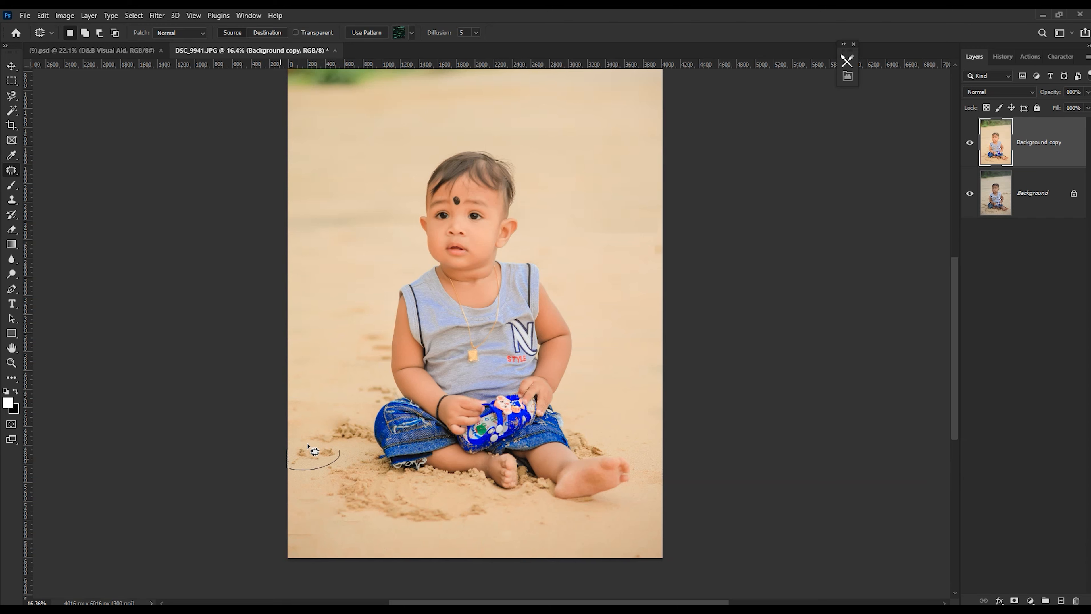
pyautogui.moveTo(319, 441); pyautogui.dragTo(297, 494)
pyautogui.scroll(-2, 347, 417)
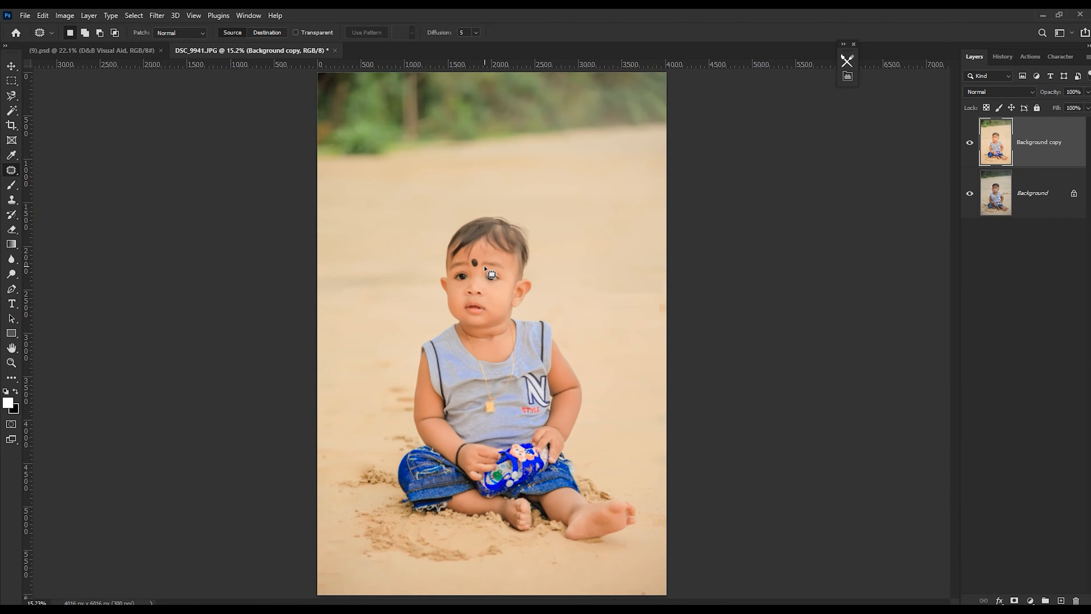
# Switch to the Move tool and toggle the Background copy layer's visibility repeatedly to compare the finished retouch with the original
pyautogui.press('v')
pyautogui.hotkey('ctrl', '+')
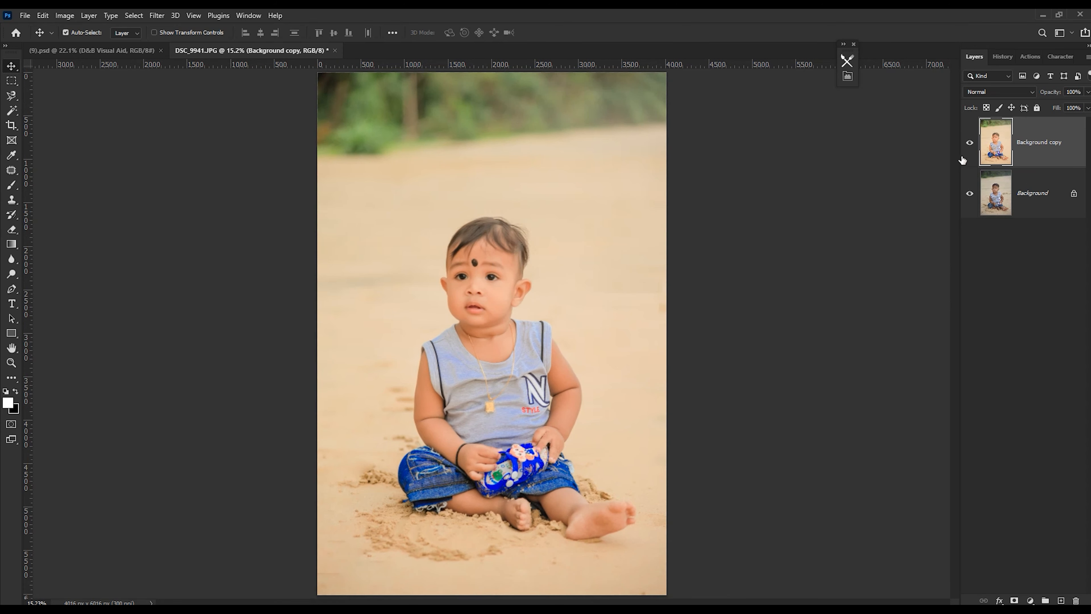
pyautogui.click(969, 142)
pyautogui.click(969, 143)
pyautogui.click(969, 143)
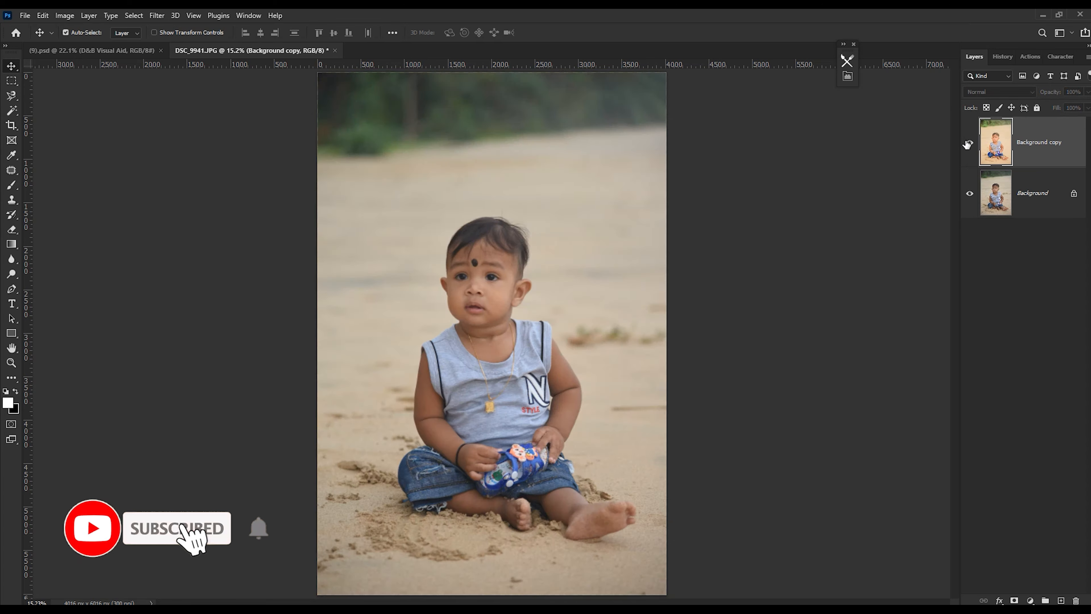
pyautogui.click(970, 142)
pyautogui.click(969, 143)
pyautogui.click(970, 142)
pyautogui.click(970, 142)
pyautogui.click(969, 143)
pyautogui.click(970, 142)
pyautogui.click(970, 143)
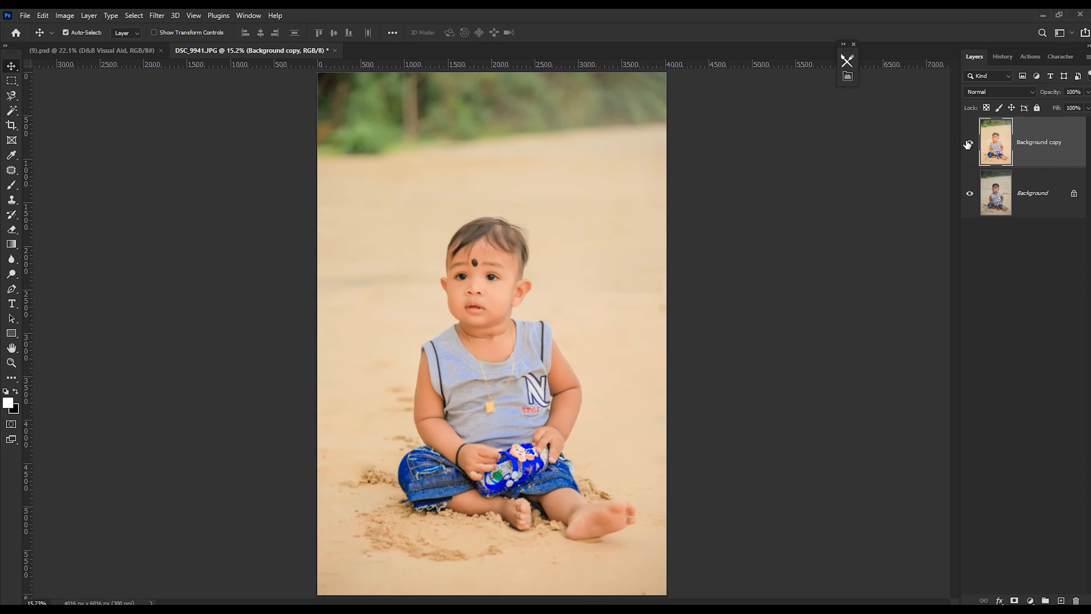
pyautogui.hotkey('ctrl', '-')
pyautogui.hotkey('ctrl', '-')
pyautogui.hotkey('ctrl', '0')
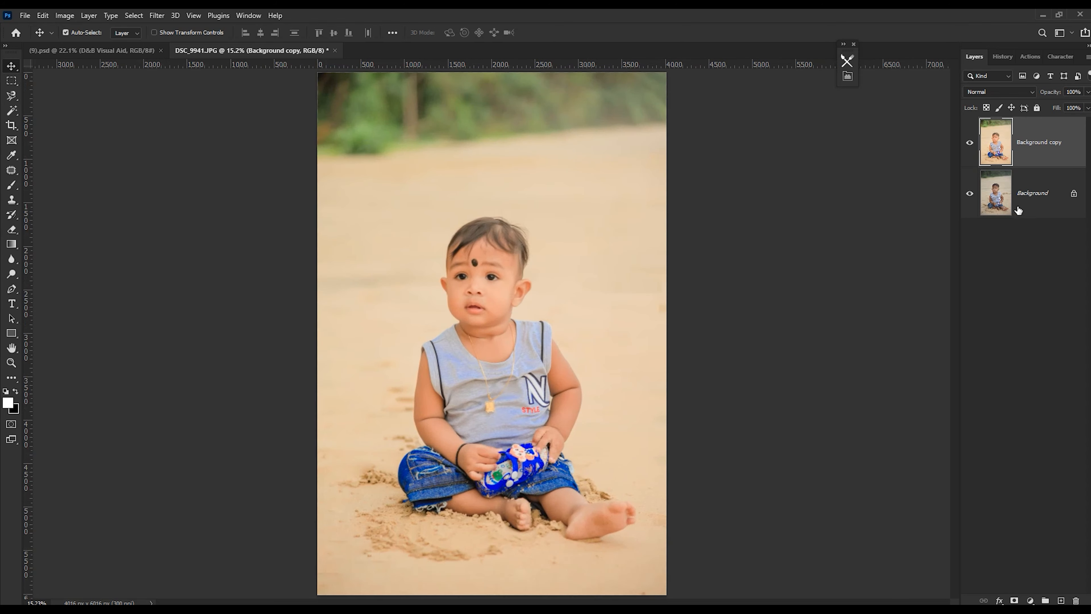